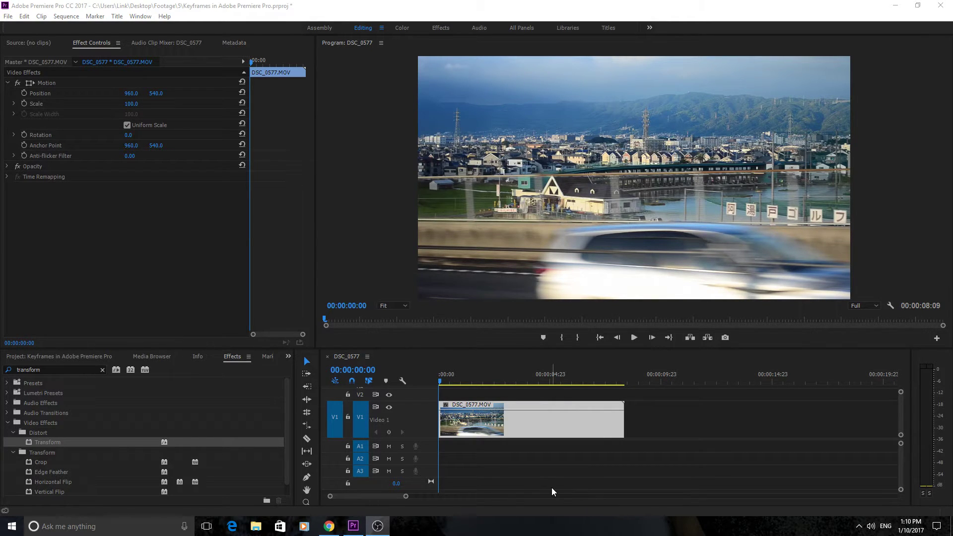
Preview the DSC_0577 footage and return the playhead to the clip start.
click(439, 381)
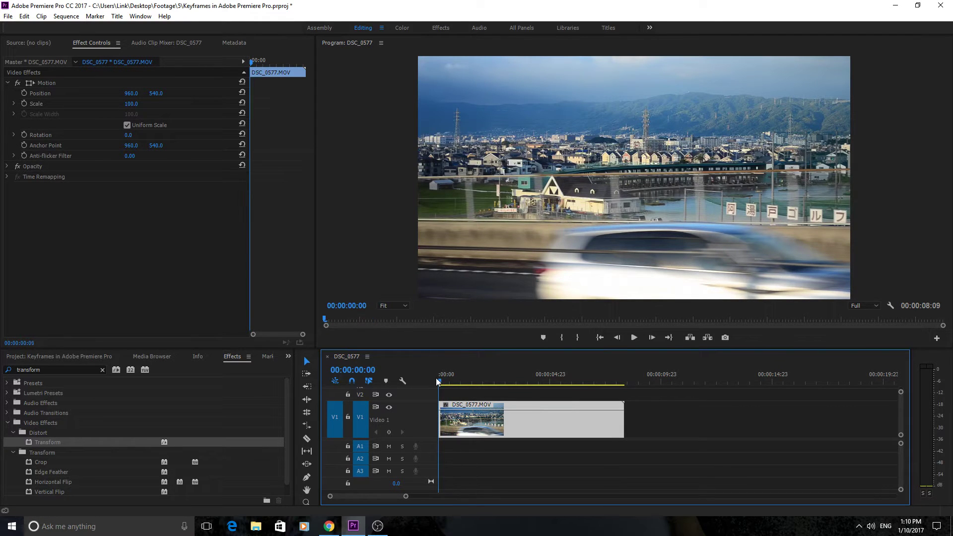
key(space)
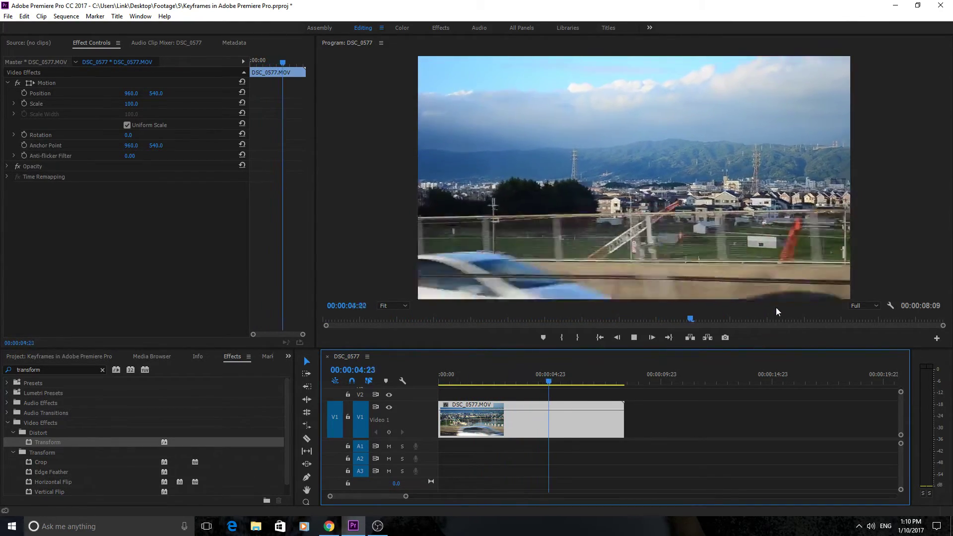
key(space)
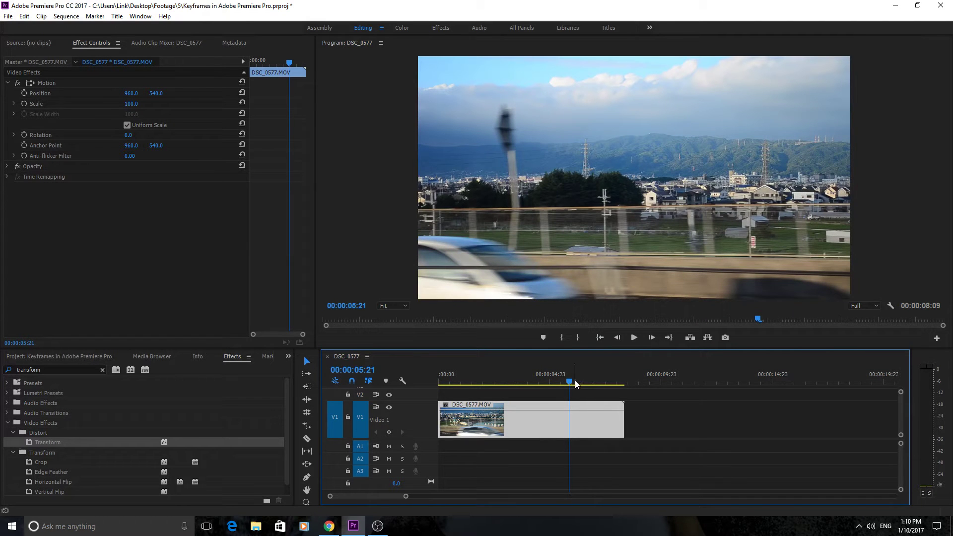
drag(574, 382, 434, 384)
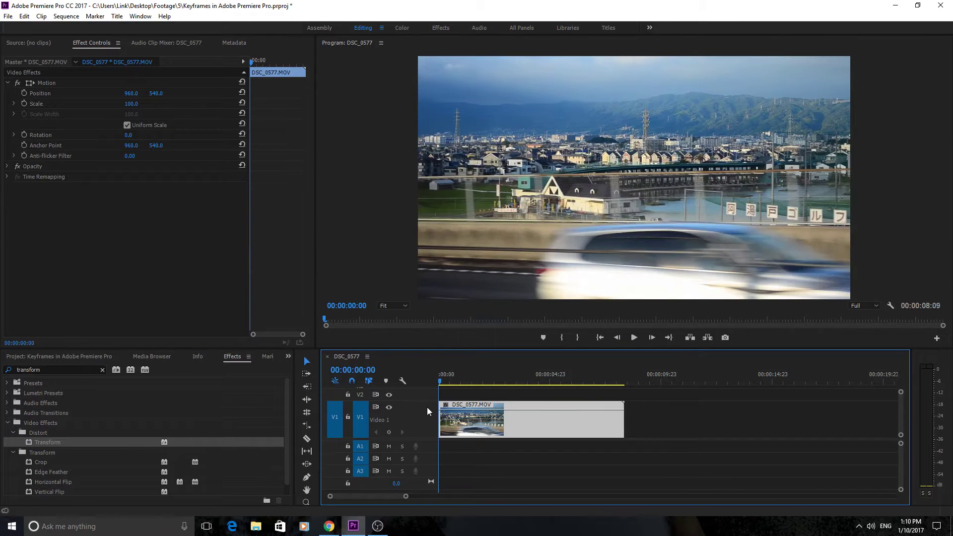
Apply Brightness & Contrast to the DSC_0577 clip via an Effects search for 'bright'.
double_click(54, 373)
text(bright)
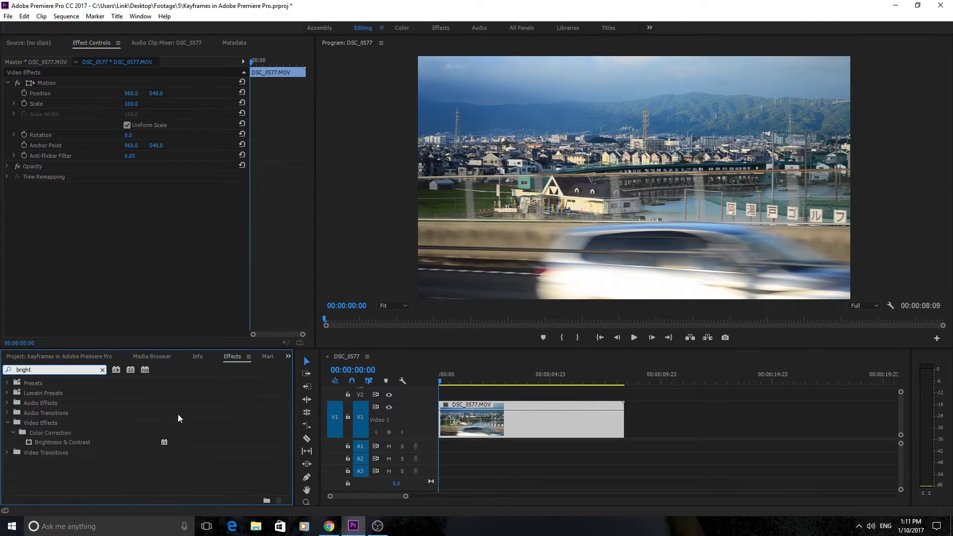
drag(58, 443, 462, 419)
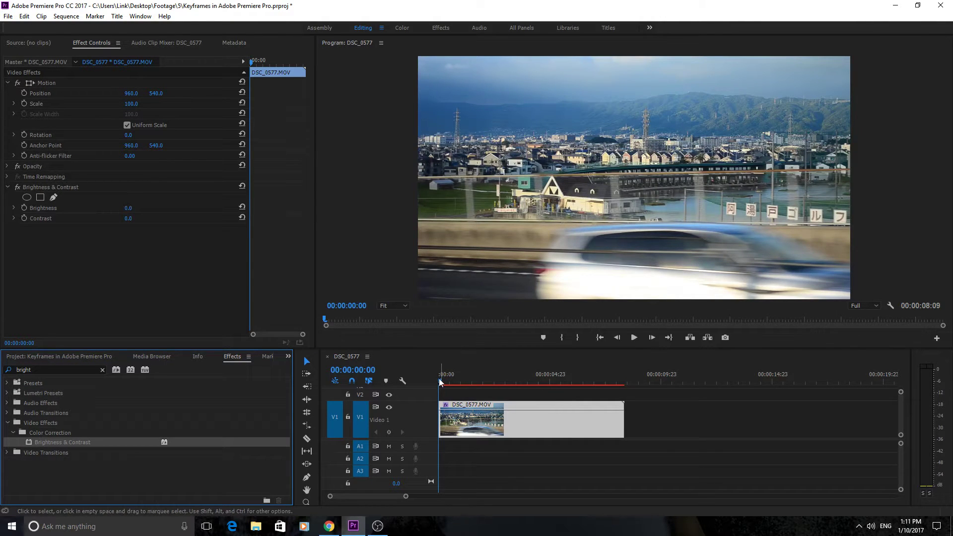
drag(438, 379, 454, 376)
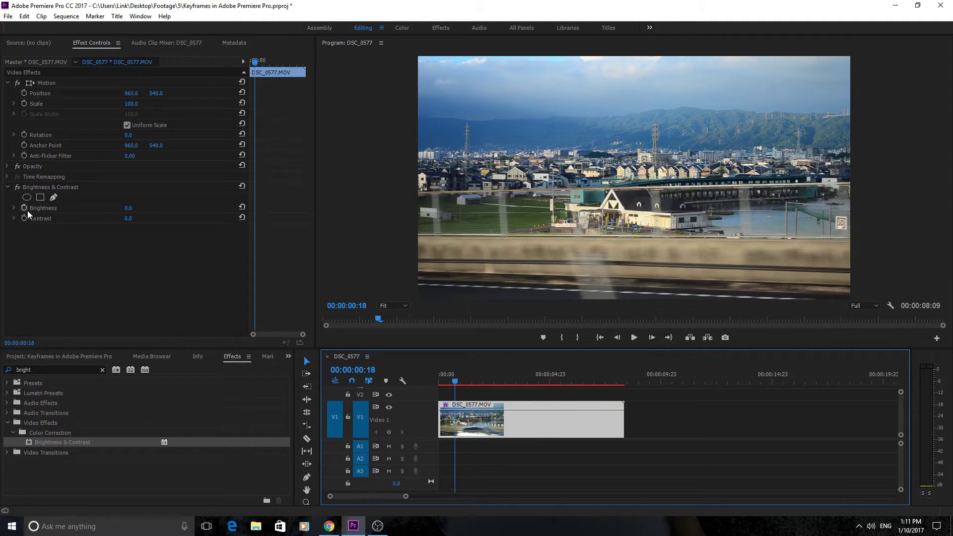
drag(477, 377, 458, 381)
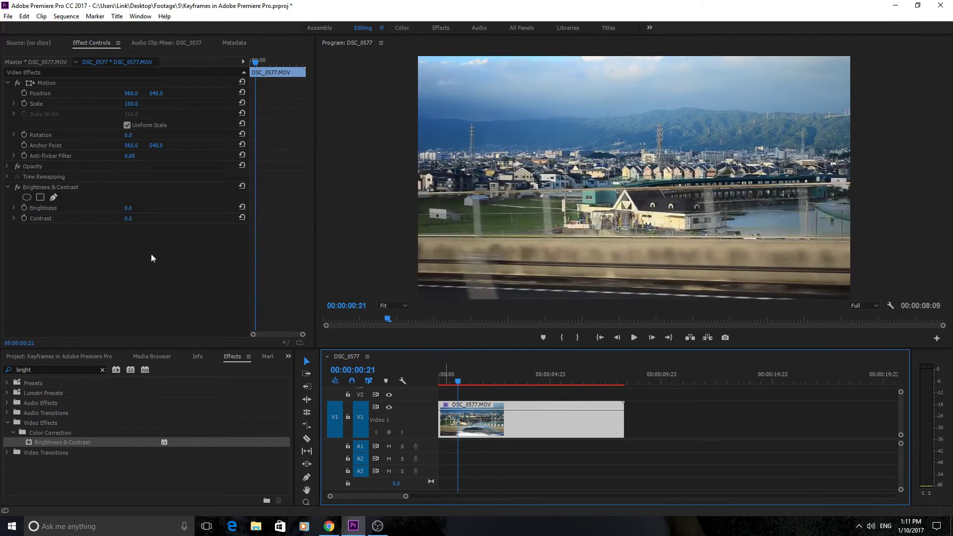
Keyframe Brightness at 0.0, then eight frames later lower it to -49.0.
click(24, 207)
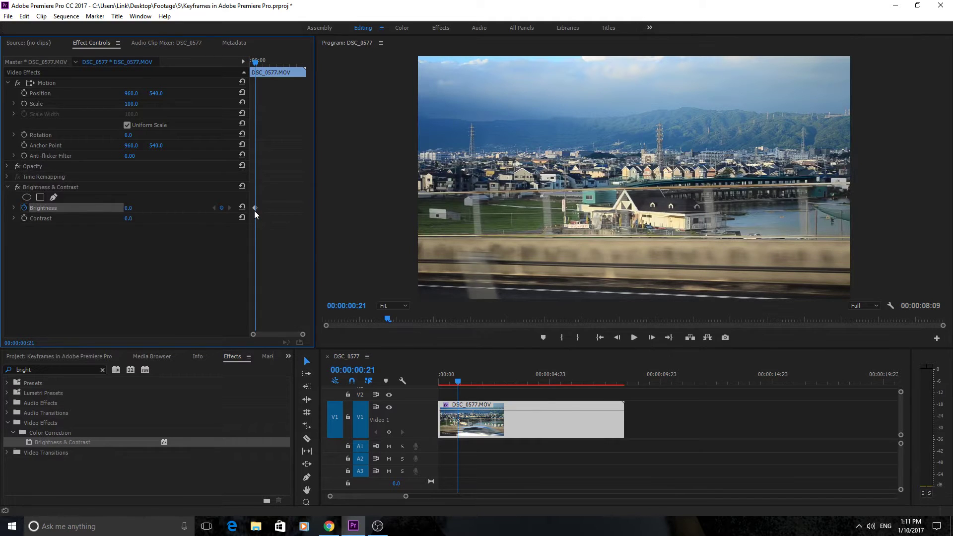
click(651, 337)
click(651, 337)
click(651, 336)
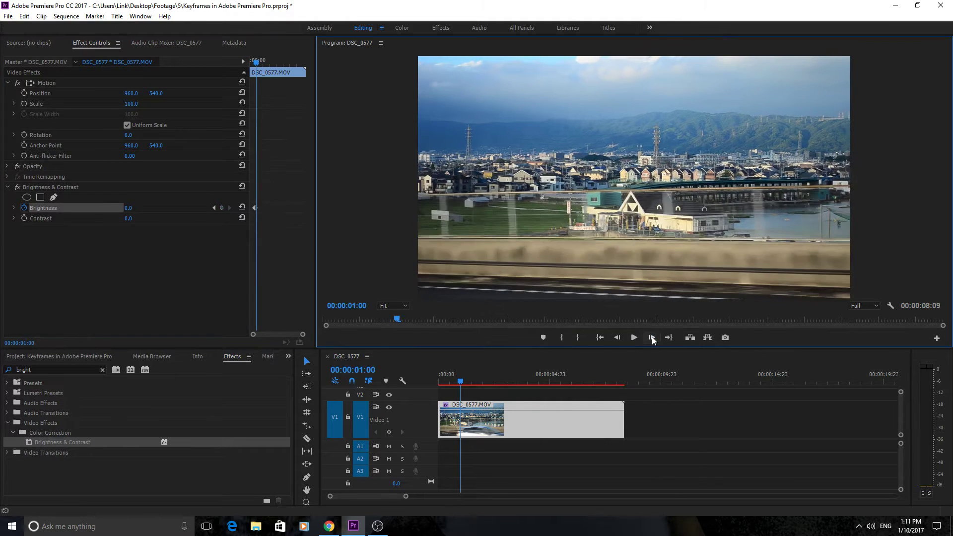
click(651, 337)
click(650, 336)
click(651, 337)
click(651, 337)
click(650, 337)
click(651, 336)
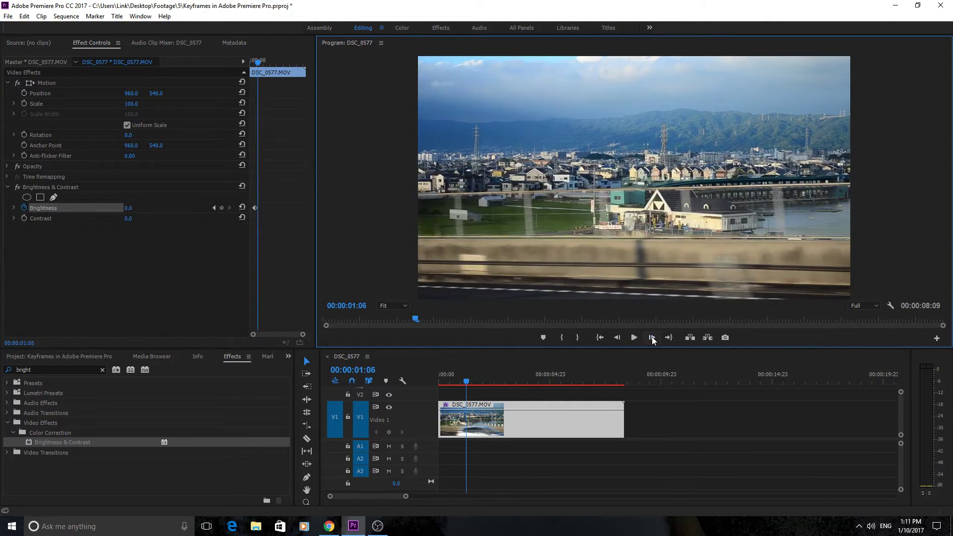
click(651, 337)
click(651, 337)
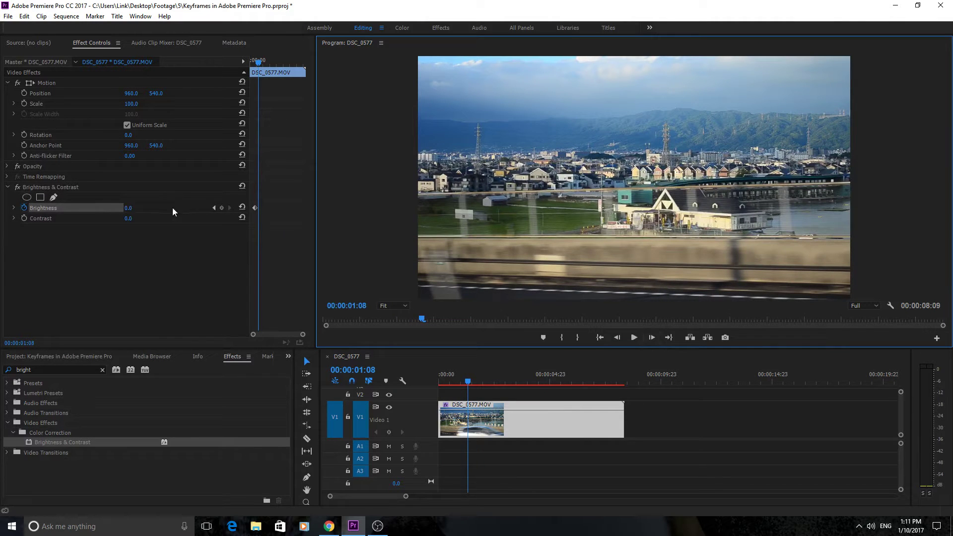
drag(132, 211, 113, 211)
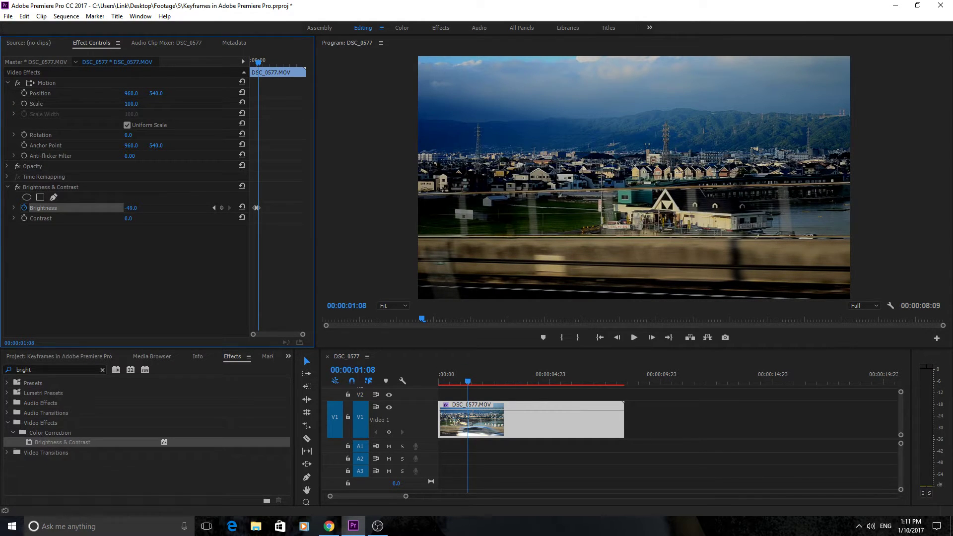
Play back the brightness fade and step frame by frame to the darkest keyframe.
click(469, 382)
drag(468, 382, 442, 380)
key(space)
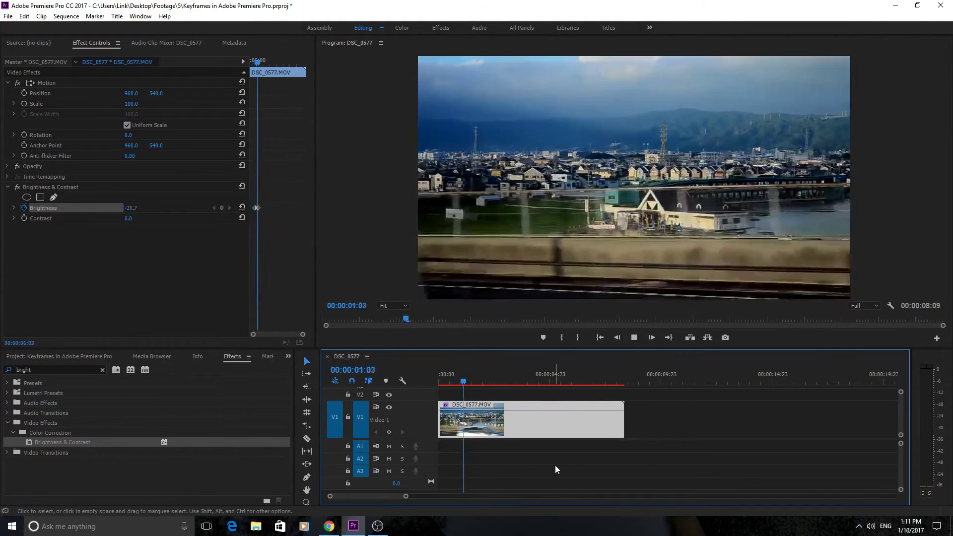
key(space)
drag(476, 383, 465, 383)
click(644, 337)
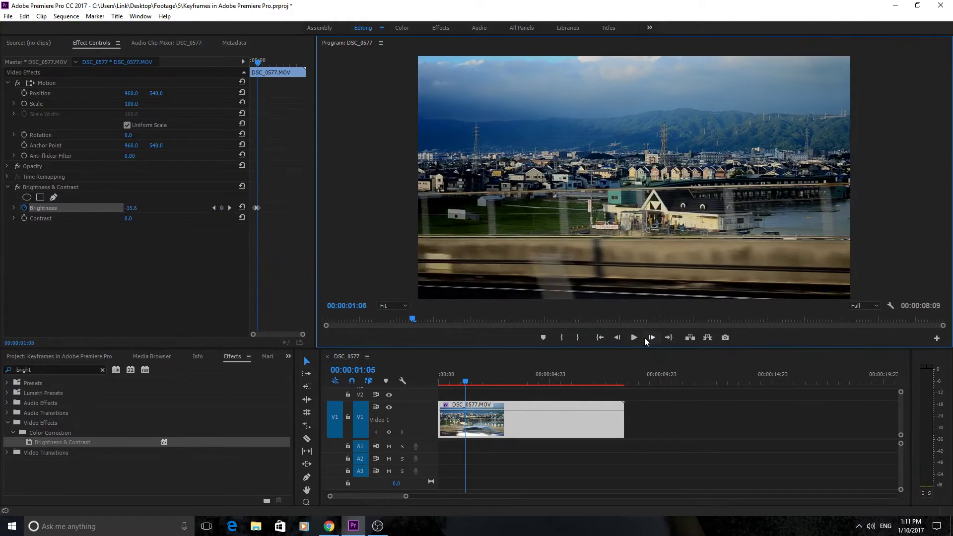
click(644, 338)
click(644, 337)
click(644, 337)
click(617, 338)
click(616, 337)
click(617, 337)
click(658, 339)
click(658, 338)
click(658, 338)
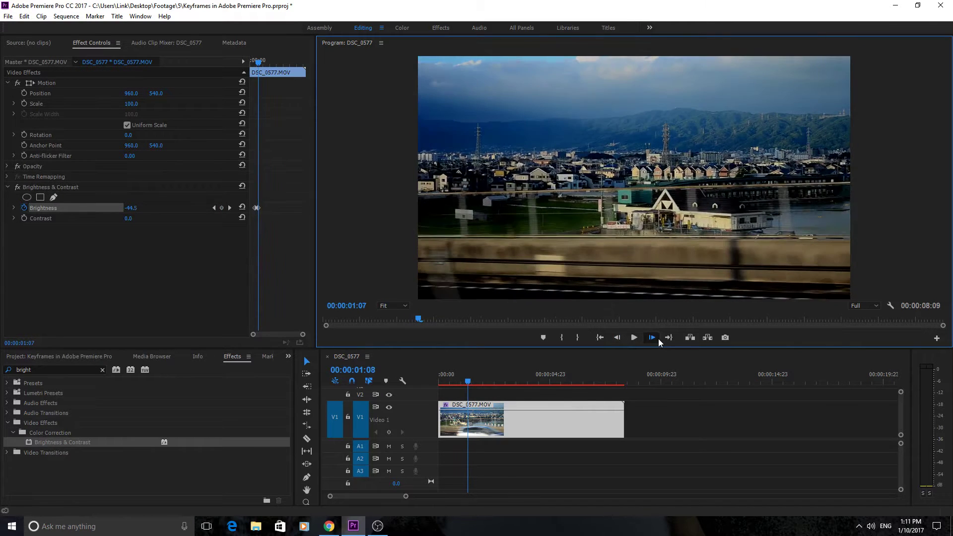
Create a Default Still title named 'First Bullet' and open it in the Titler.
click(117, 16)
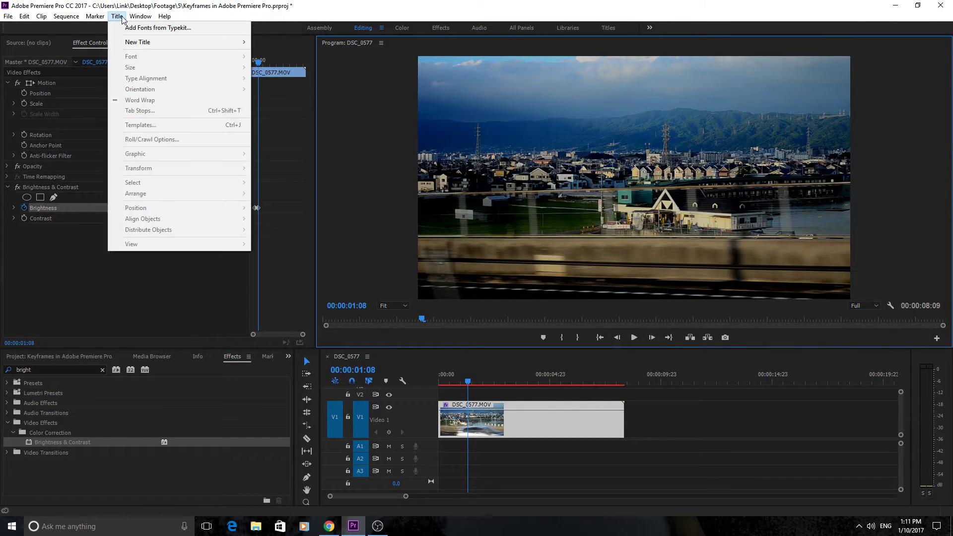
click(140, 16)
click(117, 16)
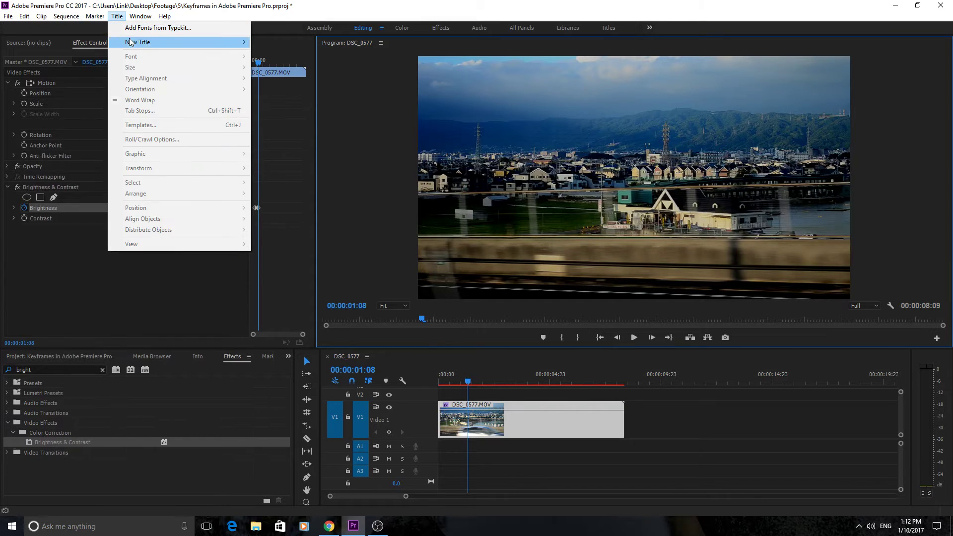
mouse_move(233, 42)
click(320, 46)
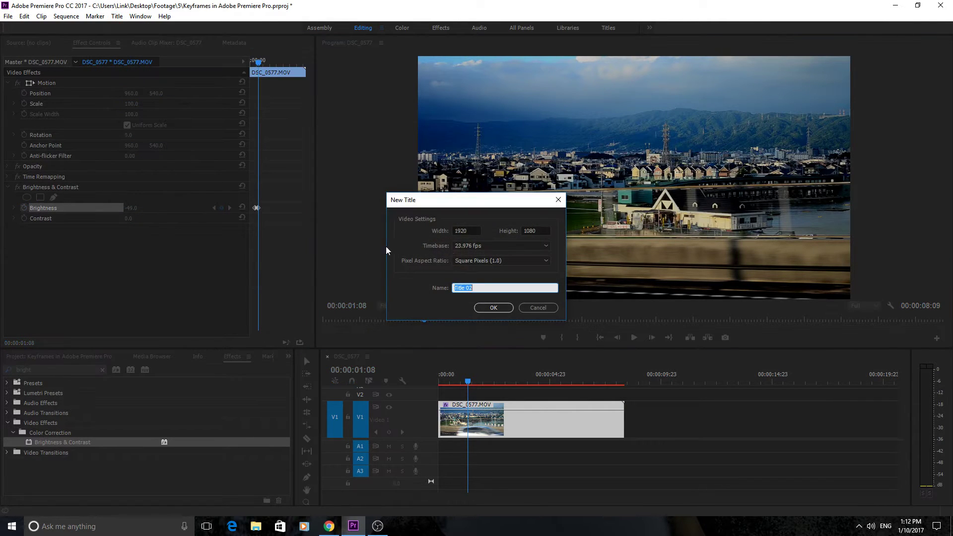
text(First Bullet)
key(Return)
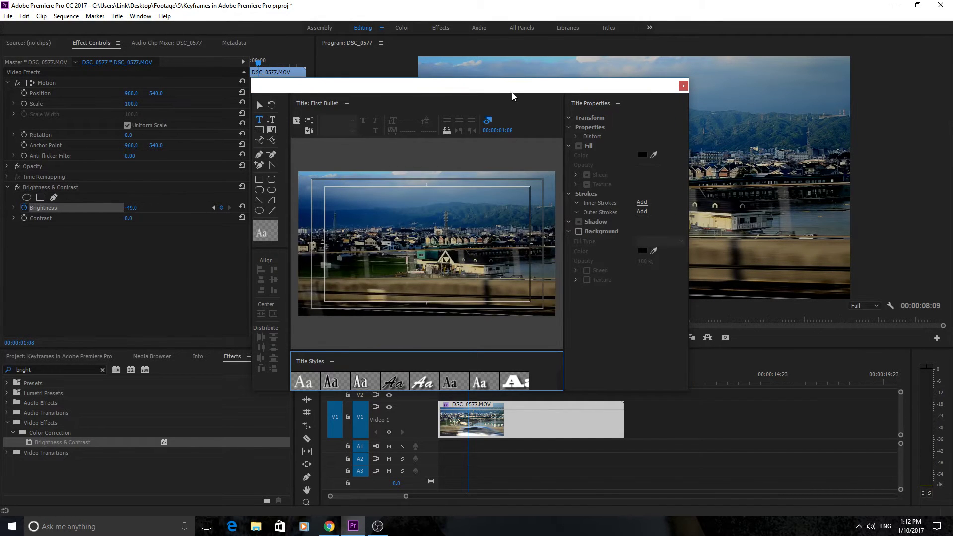
drag(512, 91, 534, 115)
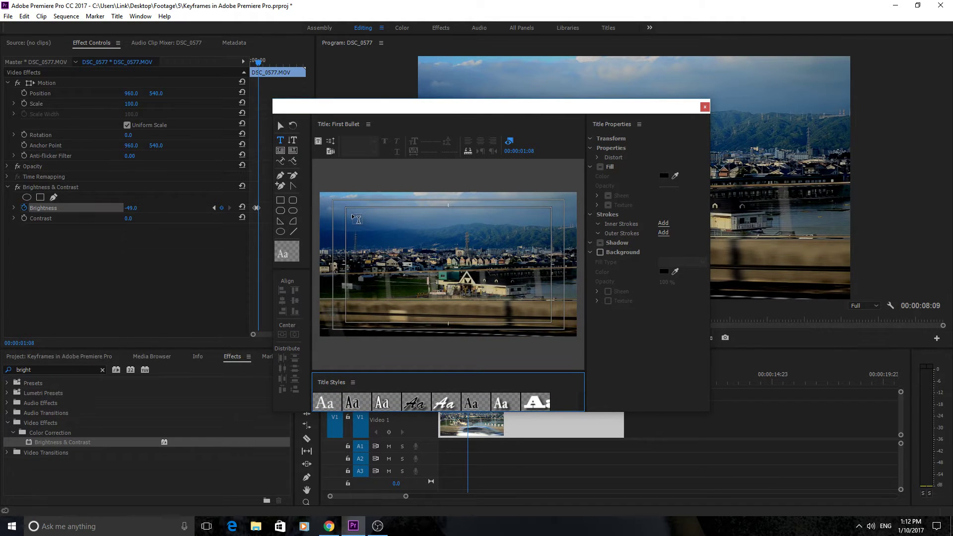
Type 'Osaka is one of the world's biggest cities' in a text box and prefix a bullet.
drag(350, 214, 548, 239)
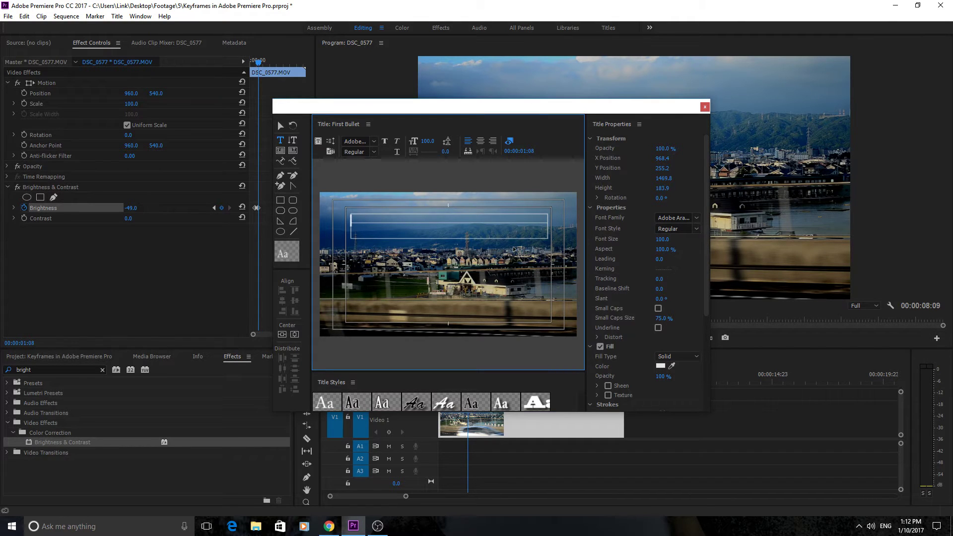
text(Osaka is one of the wo)
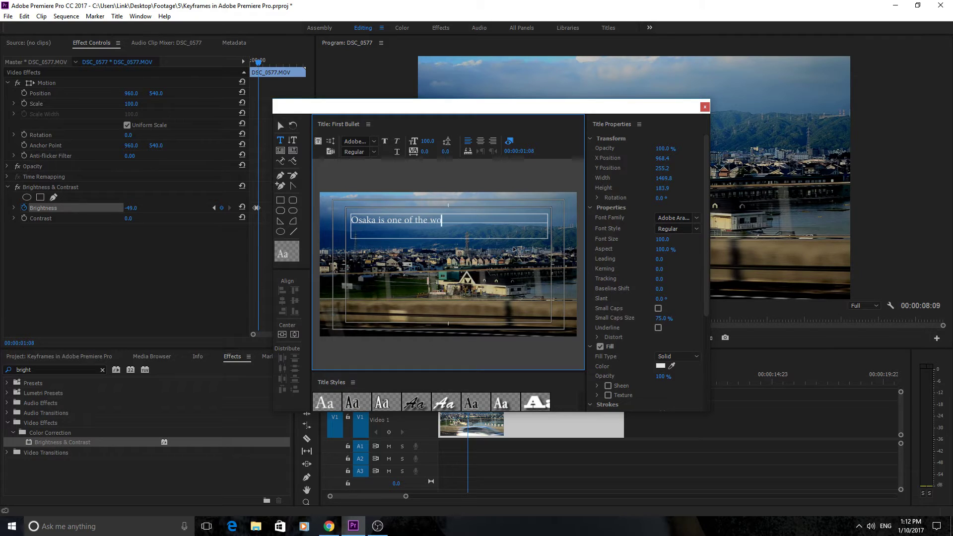
text(rld's biggest cities)
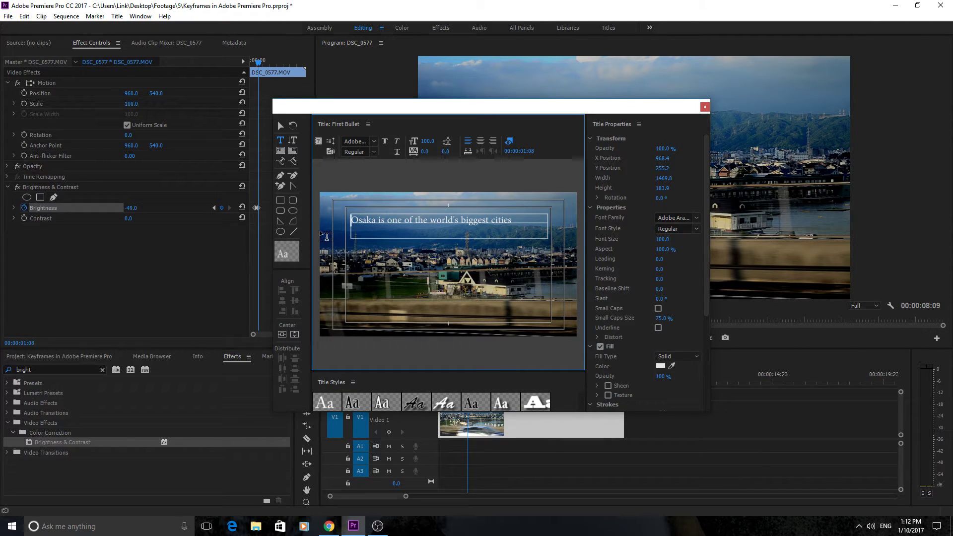
key(Home)
text(•)
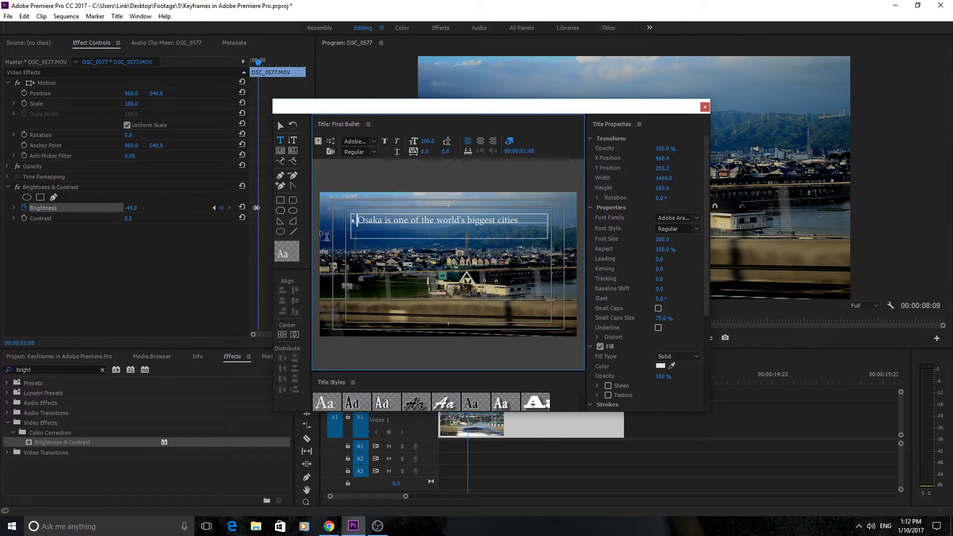
Try ○ and ♠ bullet glyphs, then settle on '•' before the sentence.
key(BackSpace)
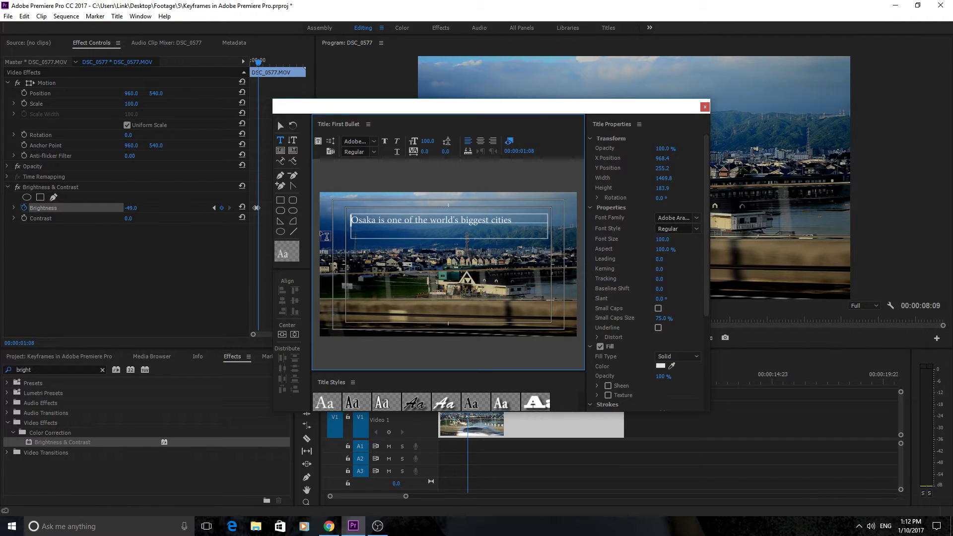
text(○)
key(BackSpace)
text(♠)
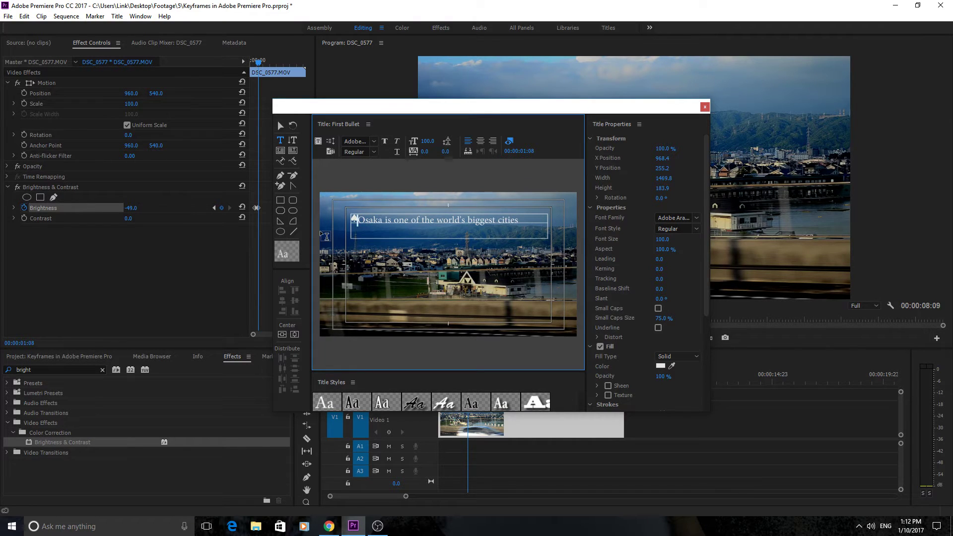
key(BackSpace)
text(•)
key(BackSpace)
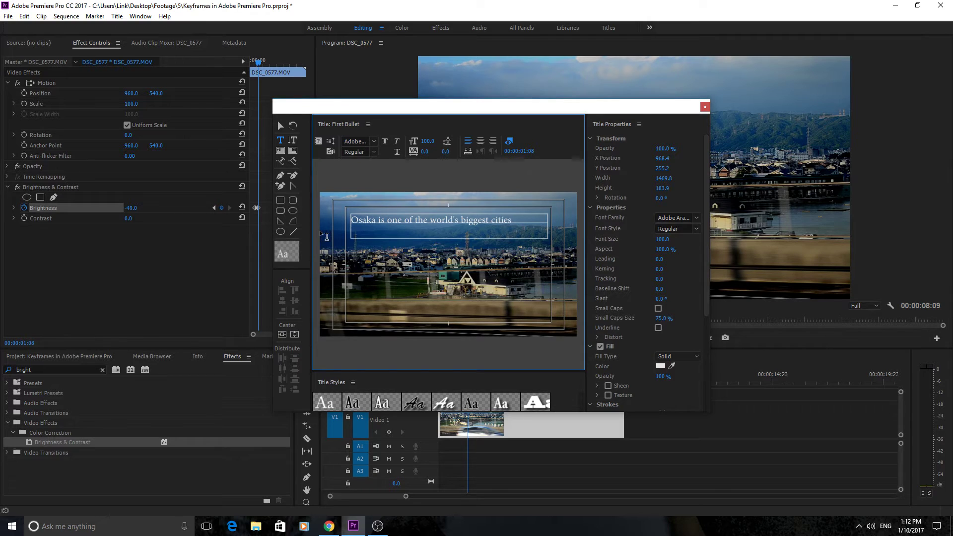
text(•)
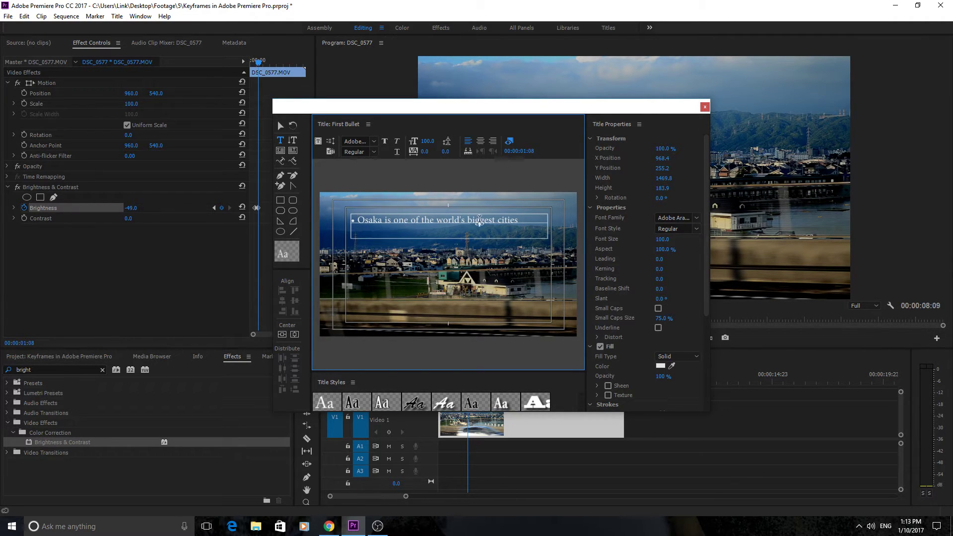
drag(534, 223, 351, 221)
click(527, 226)
Place the First Bullet title on track V2 above DSC_0577 and select it.
click(705, 107)
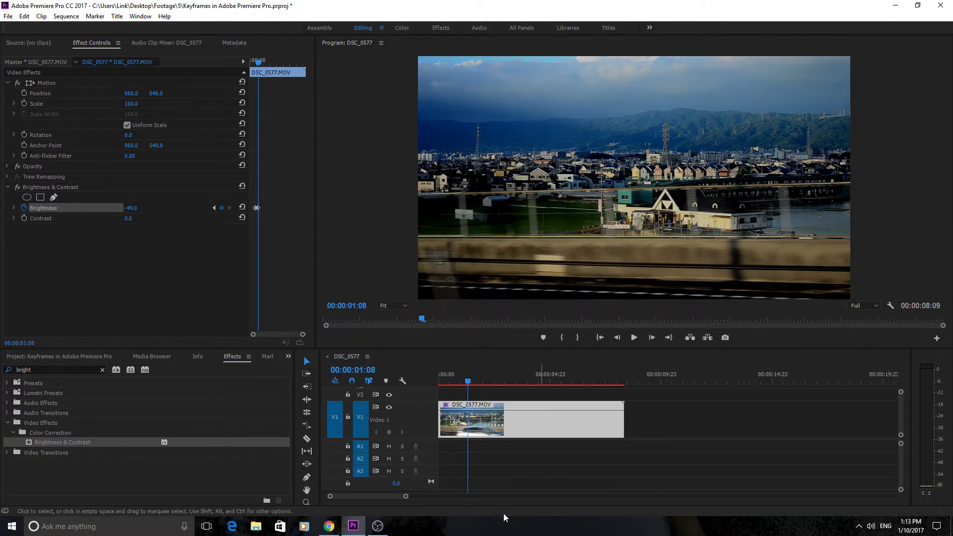
click(55, 356)
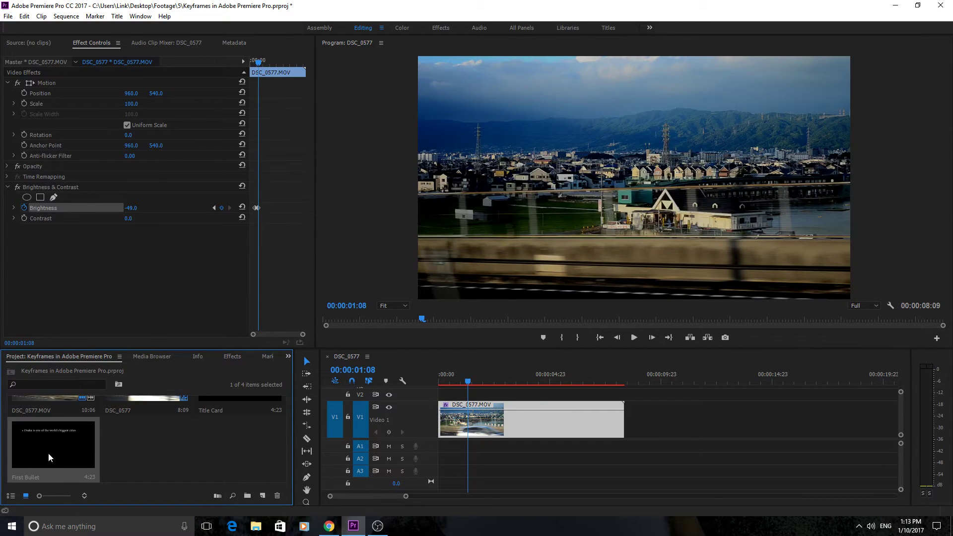
drag(30, 446, 472, 400)
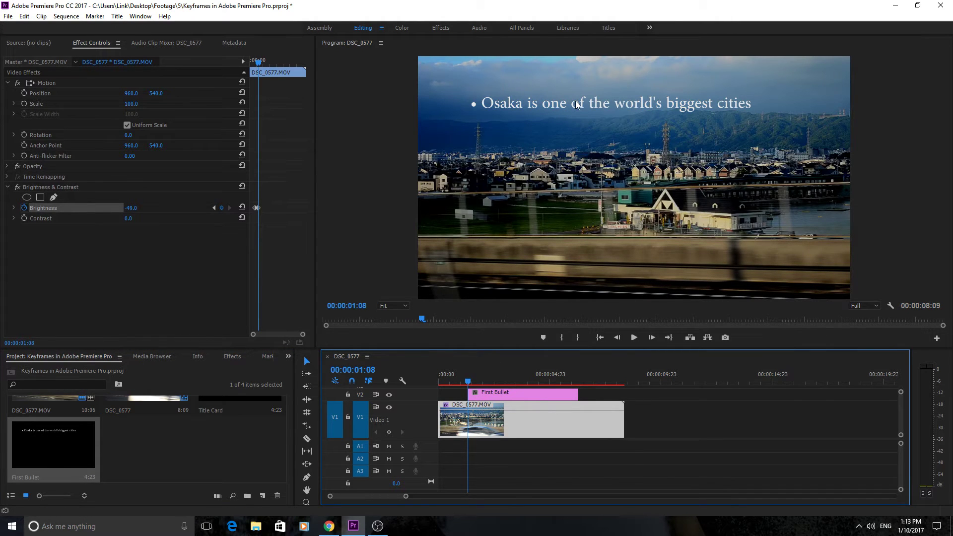
click(510, 391)
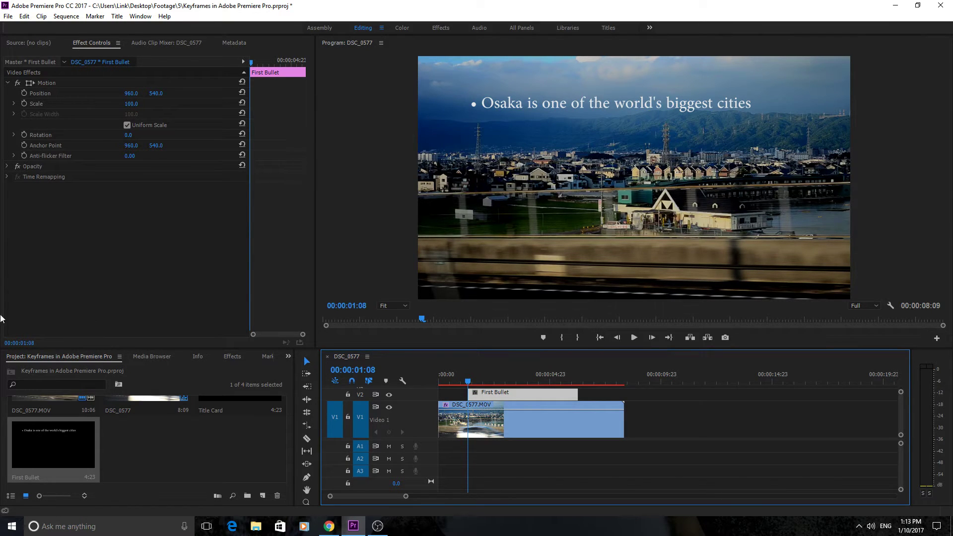
click(227, 357)
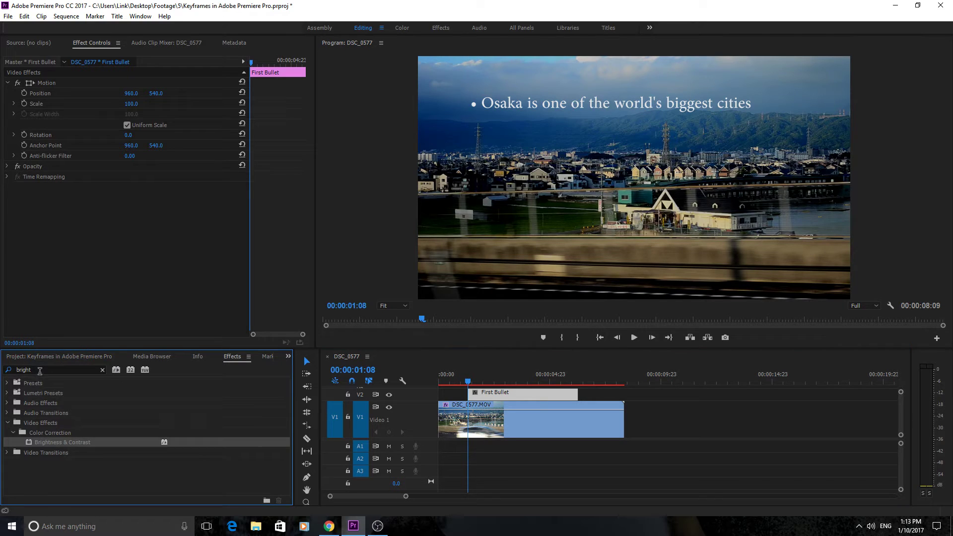
Apply Transform to First Bullet via an Effects search for 'trans' and shift it right.
drag(40, 371, 2, 368)
text(transform)
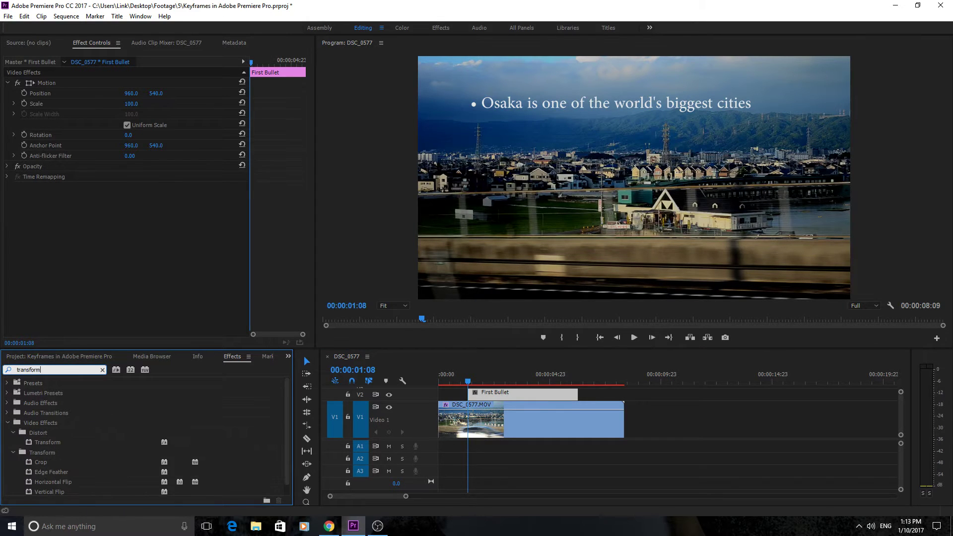
drag(43, 441, 514, 391)
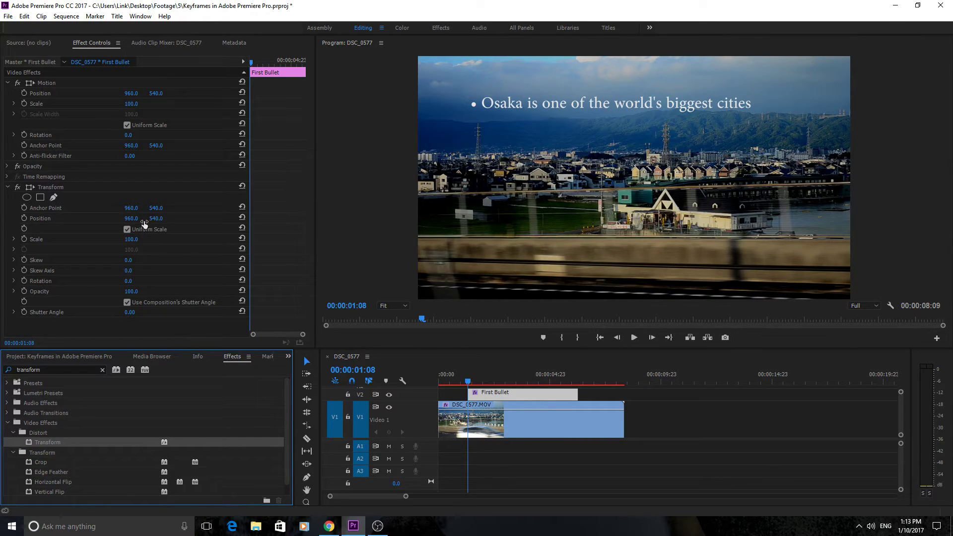
drag(134, 220, 172, 220)
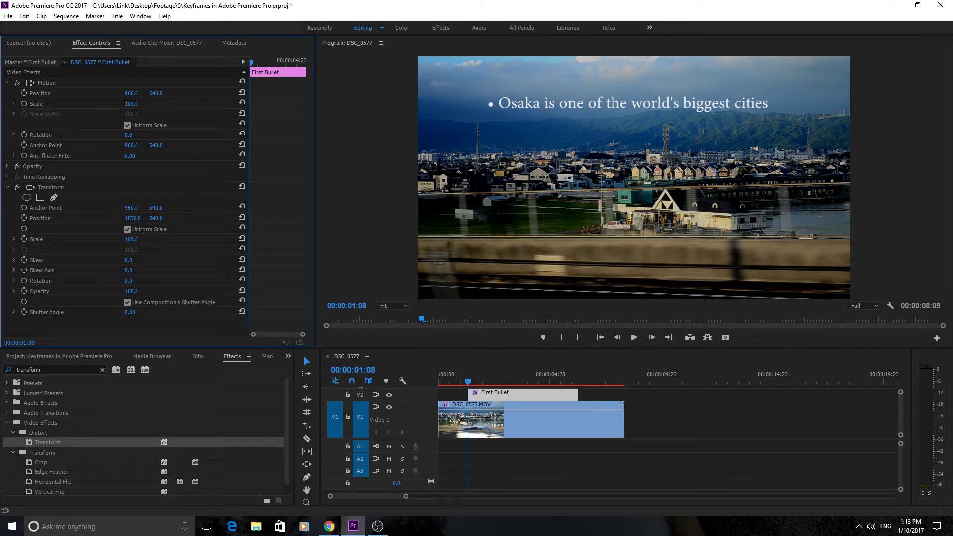
Keyframe Position Y from 1514 below the frame up to about 540 a few frames later.
click(24, 218)
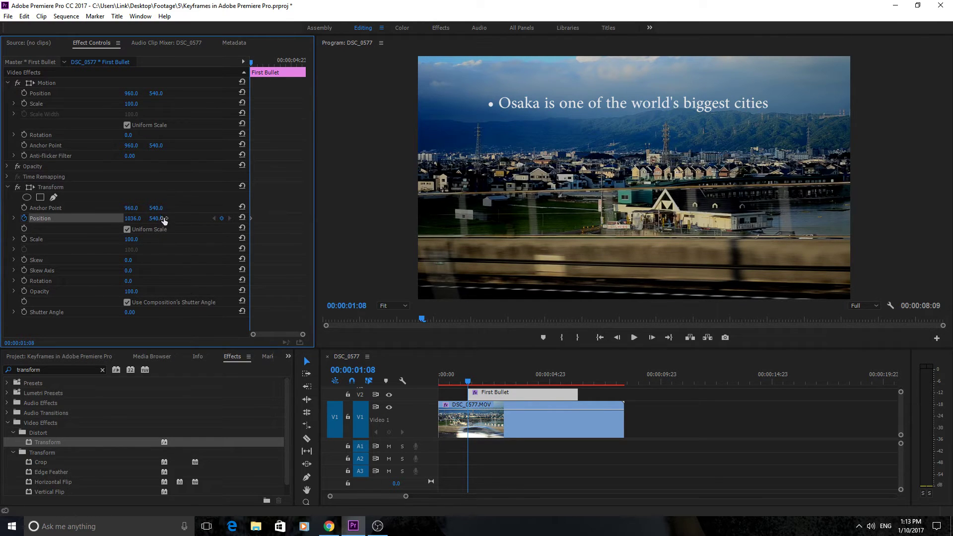
drag(162, 220, 298, 221)
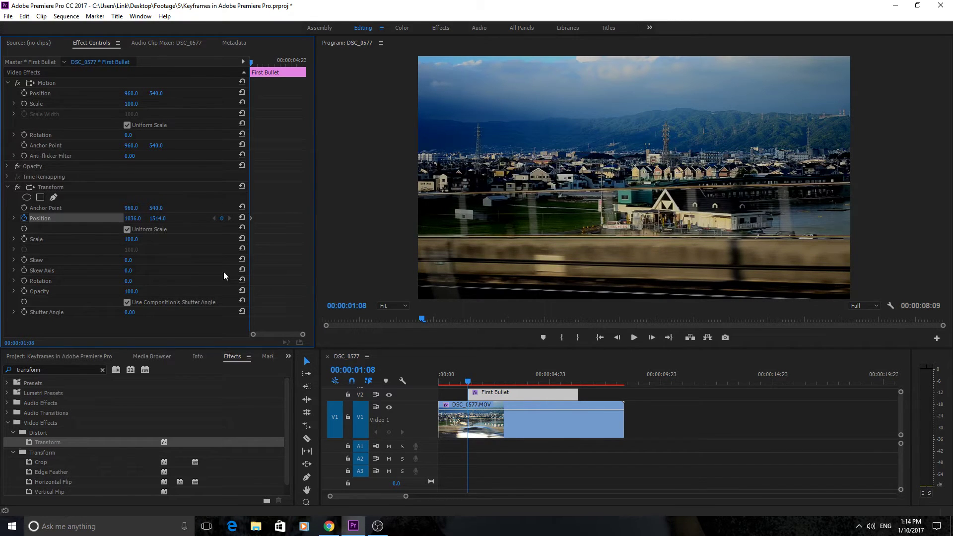
click(656, 338)
click(656, 338)
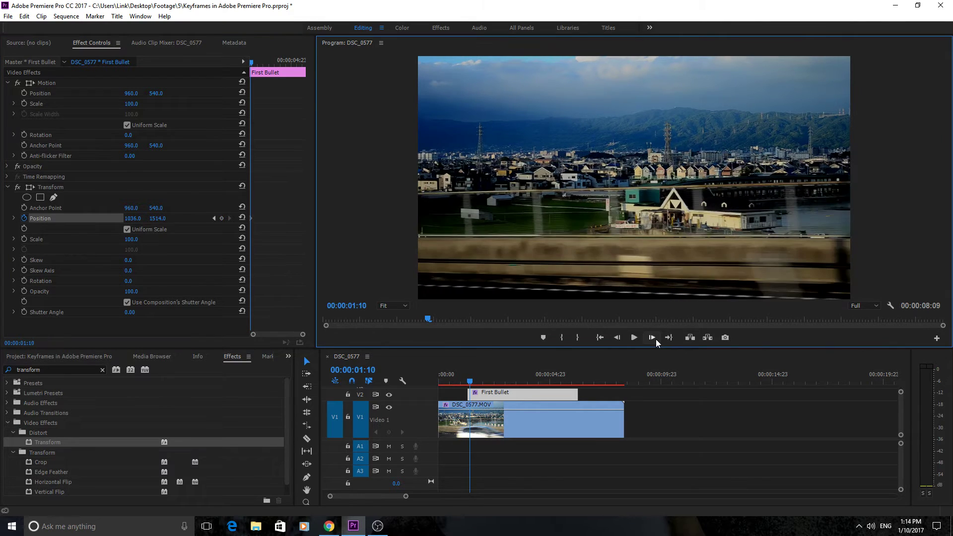
click(656, 339)
click(656, 339)
click(656, 339)
click(656, 338)
click(656, 339)
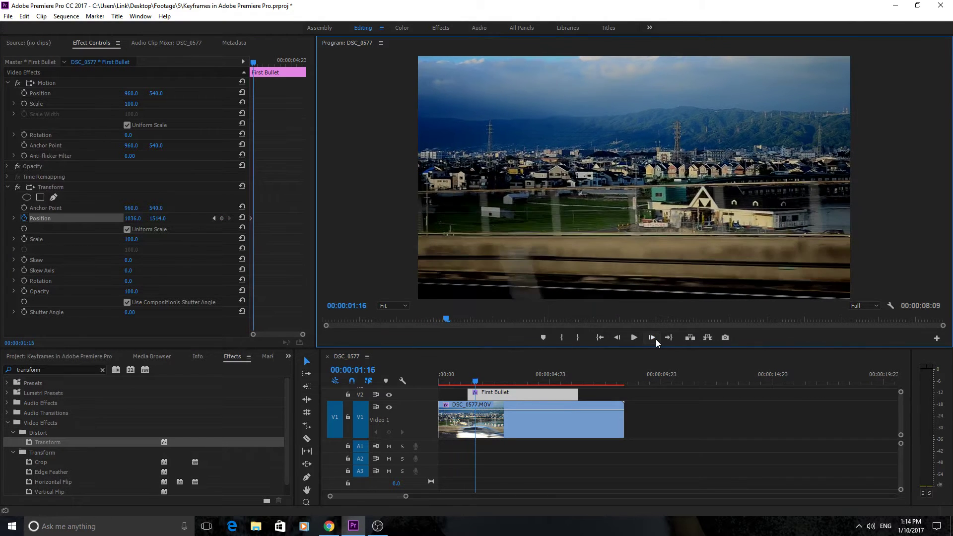
click(656, 338)
click(656, 338)
click(656, 339)
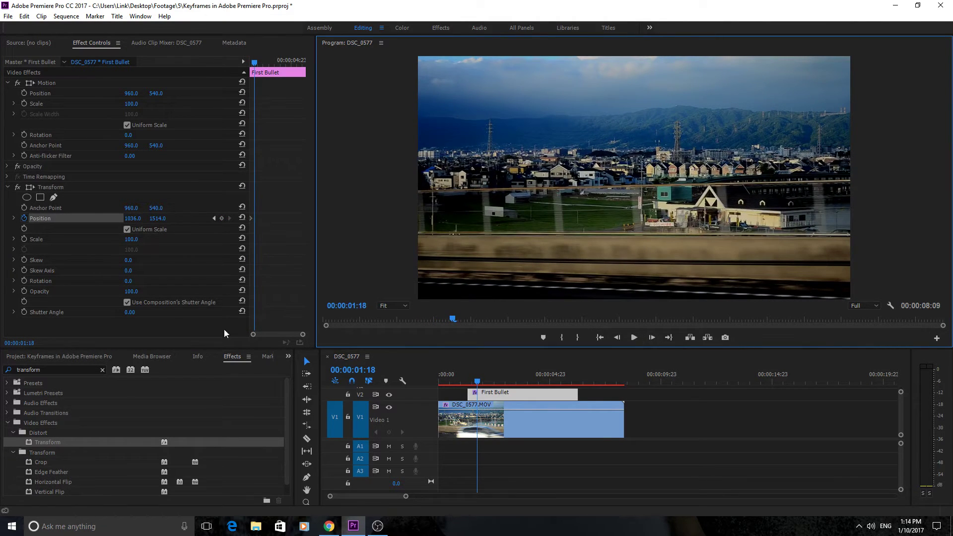
drag(164, 218, 121, 219)
Set Position Y to 540, disable Use Composition's Shutter Angle, and raise the Shutter Angle.
click(159, 217)
text(54)
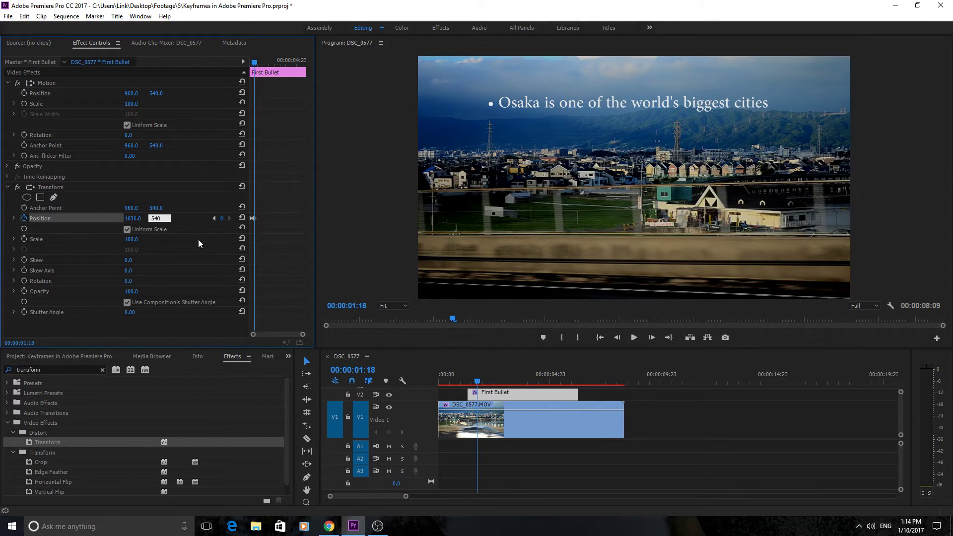
key(Return)
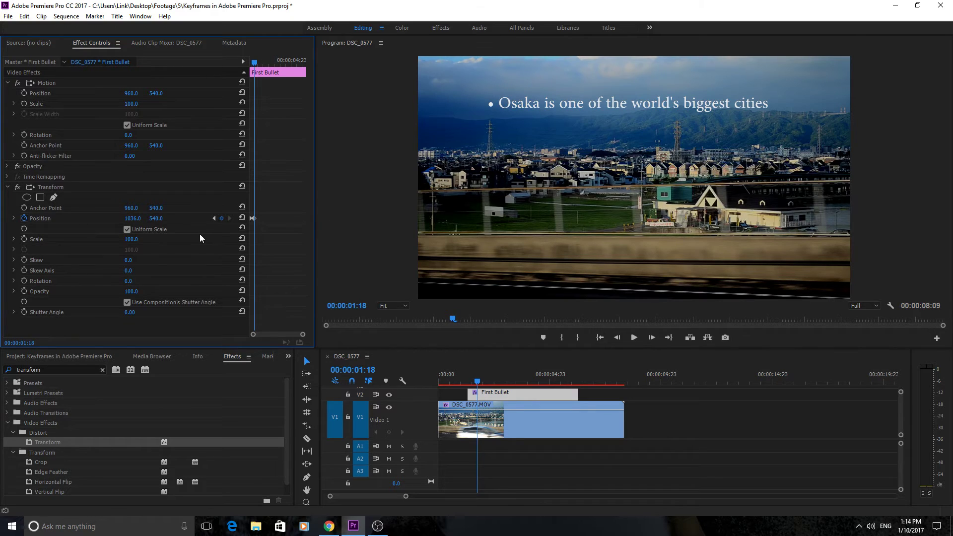
click(127, 302)
click(13, 311)
drag(19, 332, 33, 331)
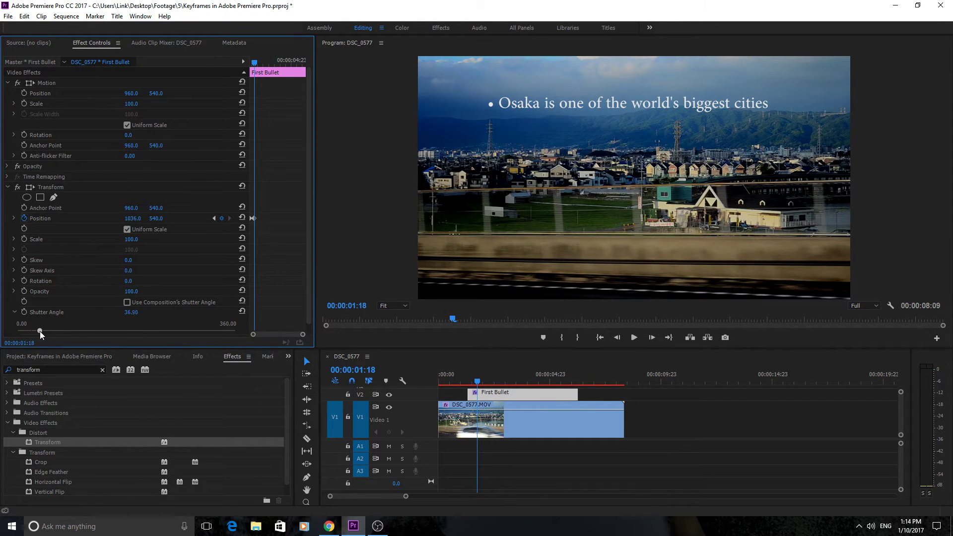
Preview the slide-up and increase the Shutter Angle to 92.14 for stronger blur.
click(452, 372)
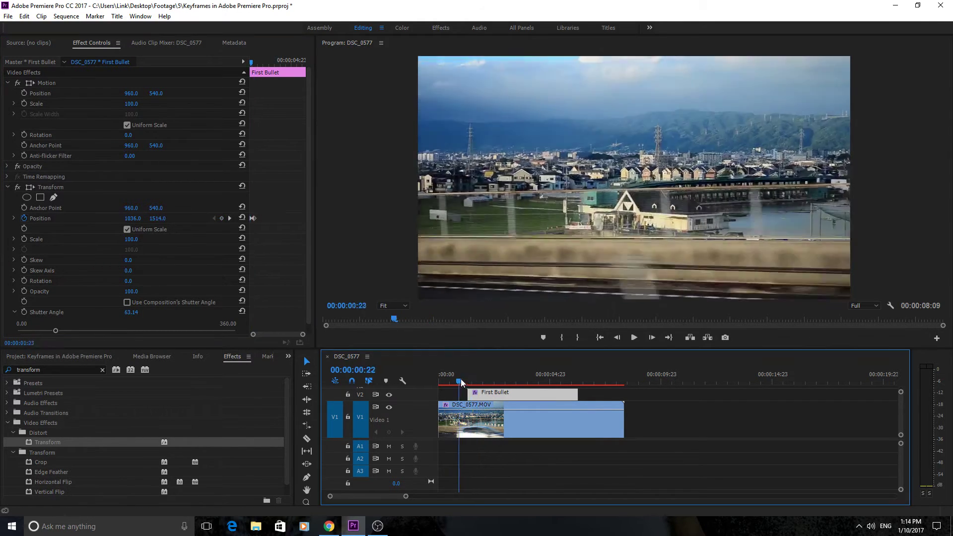
key(space)
key(space)
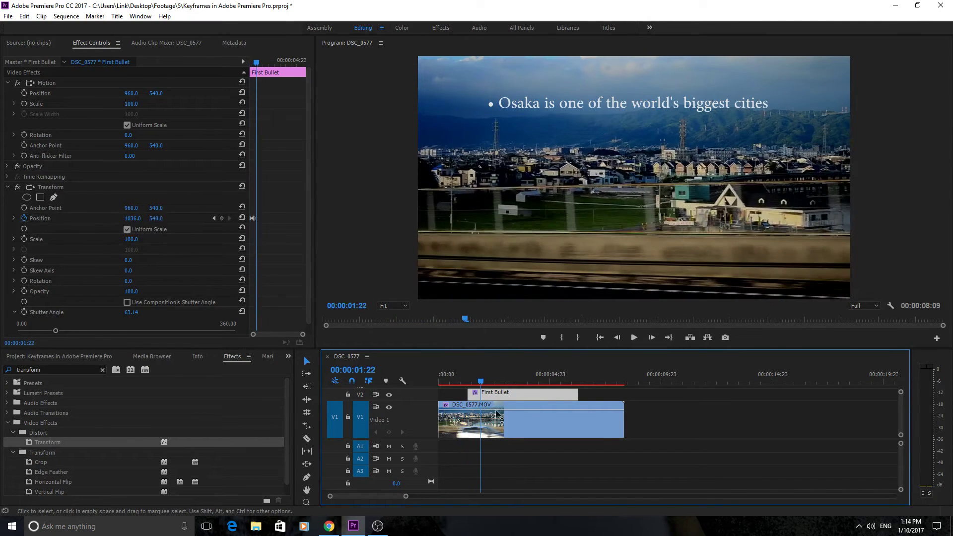
drag(479, 385, 475, 383)
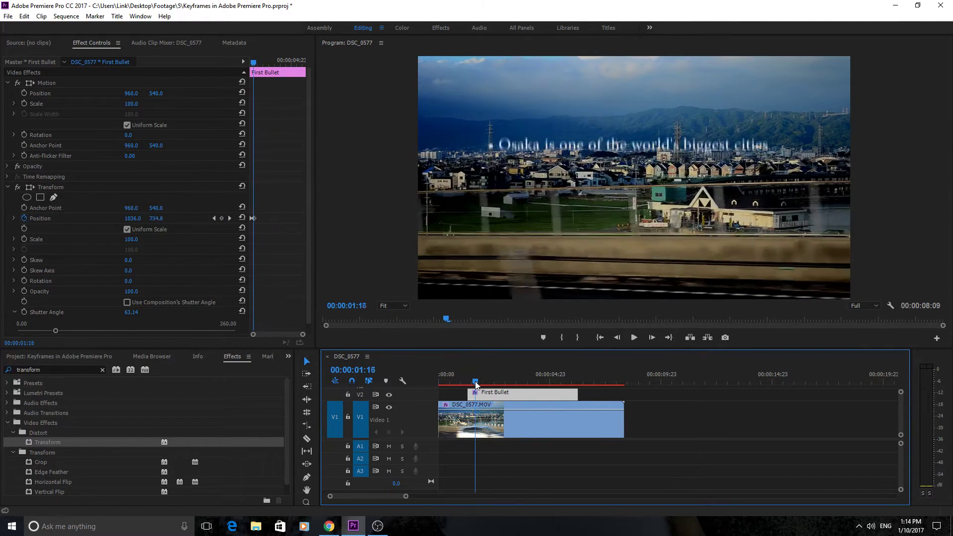
drag(131, 312, 139, 312)
click(457, 377)
key(space)
key(space)
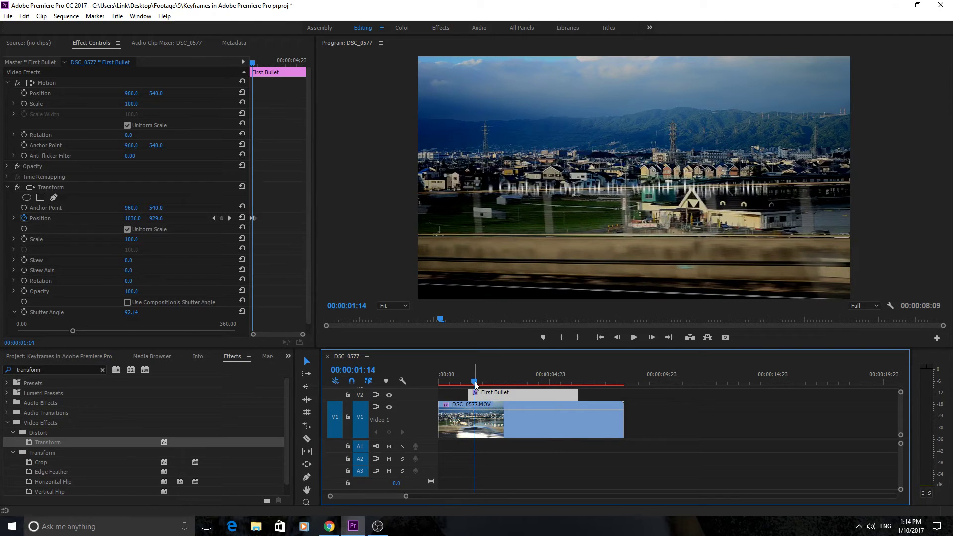
drag(474, 385, 470, 383)
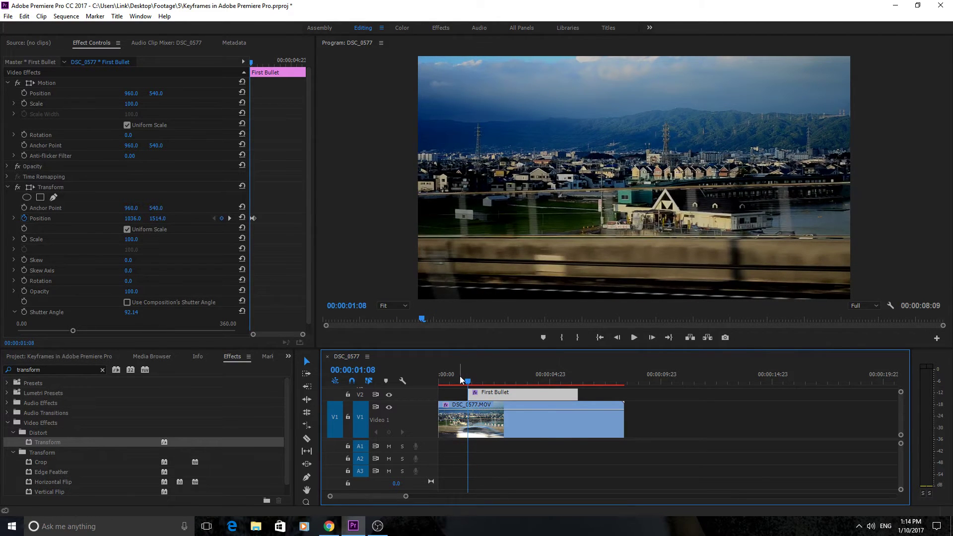
key(space)
key(space)
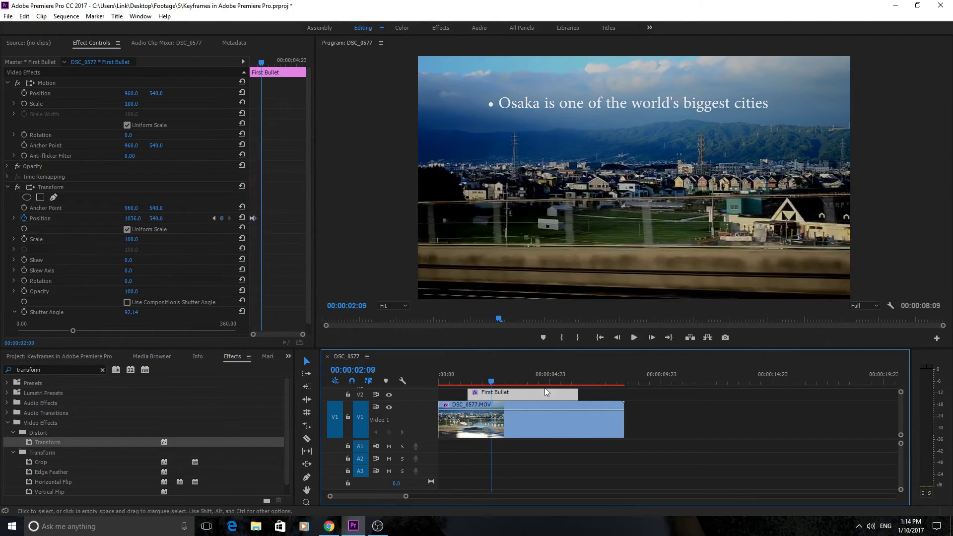
drag(486, 379, 452, 377)
key(space)
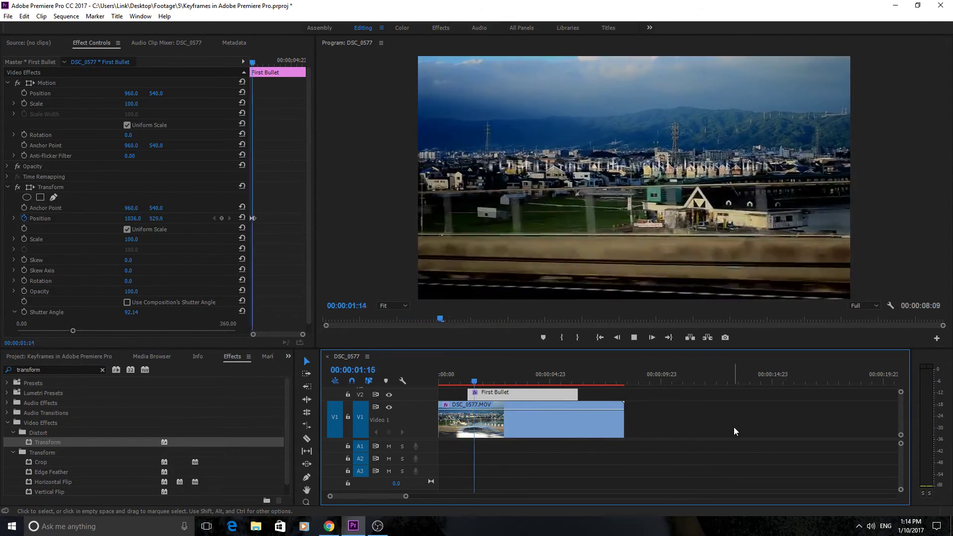
key(space)
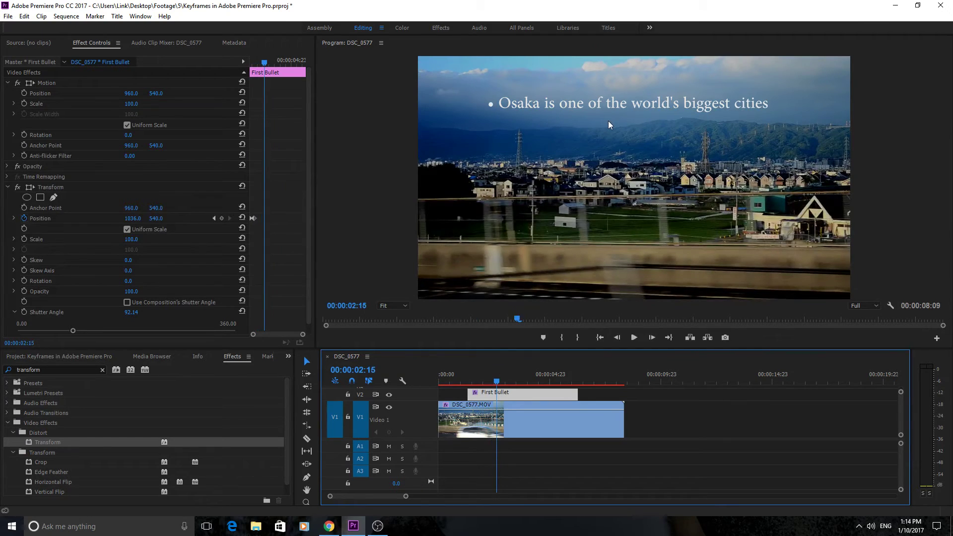
drag(496, 382, 468, 385)
key(space)
key(space)
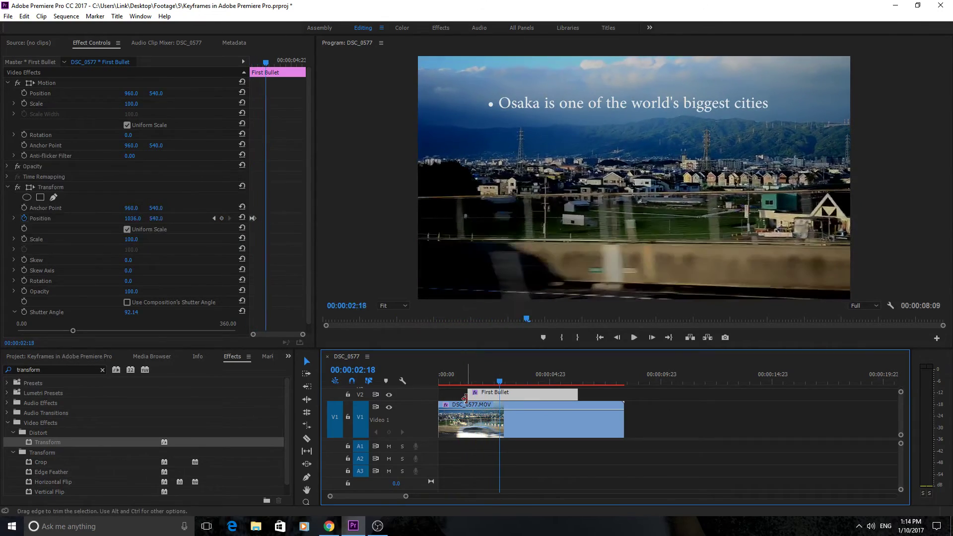
click(478, 377)
mouse_move(479, 375)
mouse_down()
mouse_move(464, 377)
mouse_move(477, 382)
mouse_up()
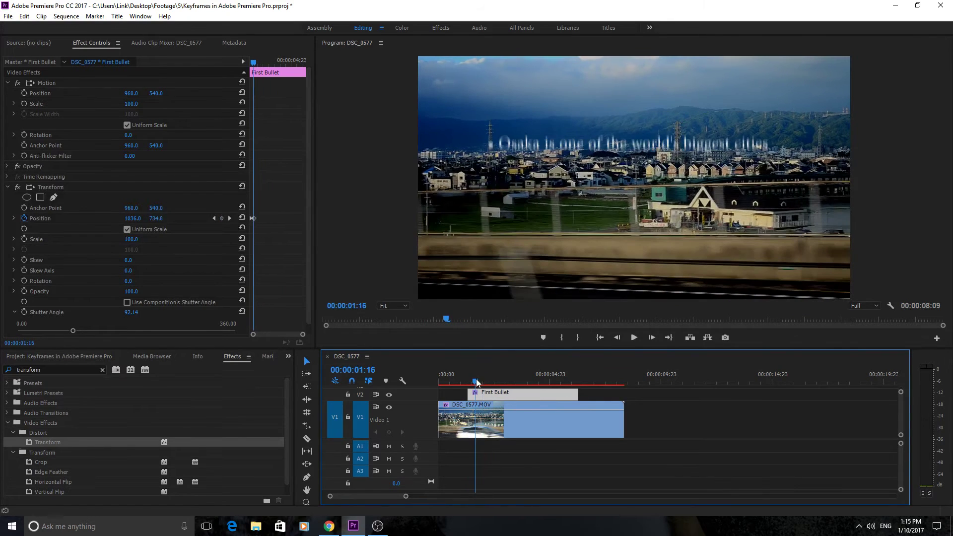
Duplicate the First Bullet title in the Project panel and open the copy.
click(89, 361)
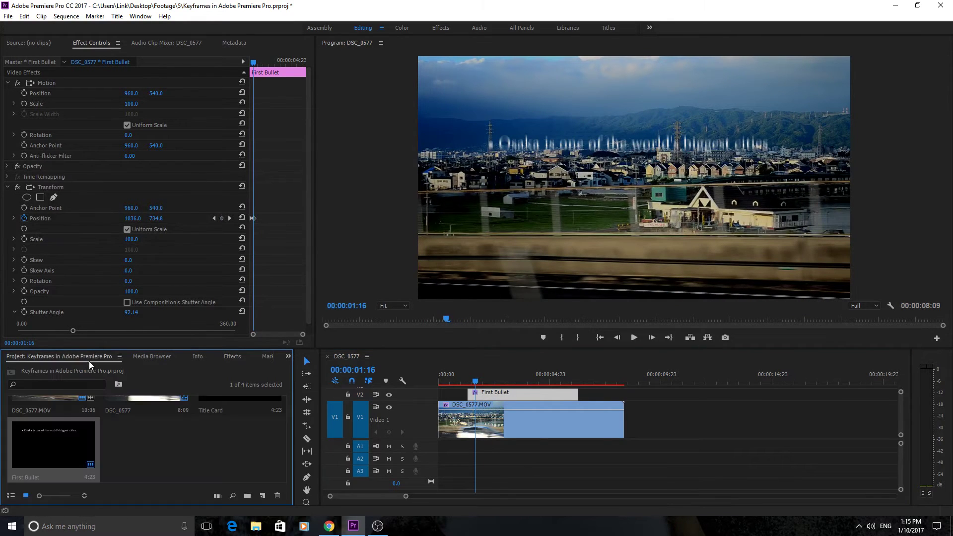
right_click(72, 445)
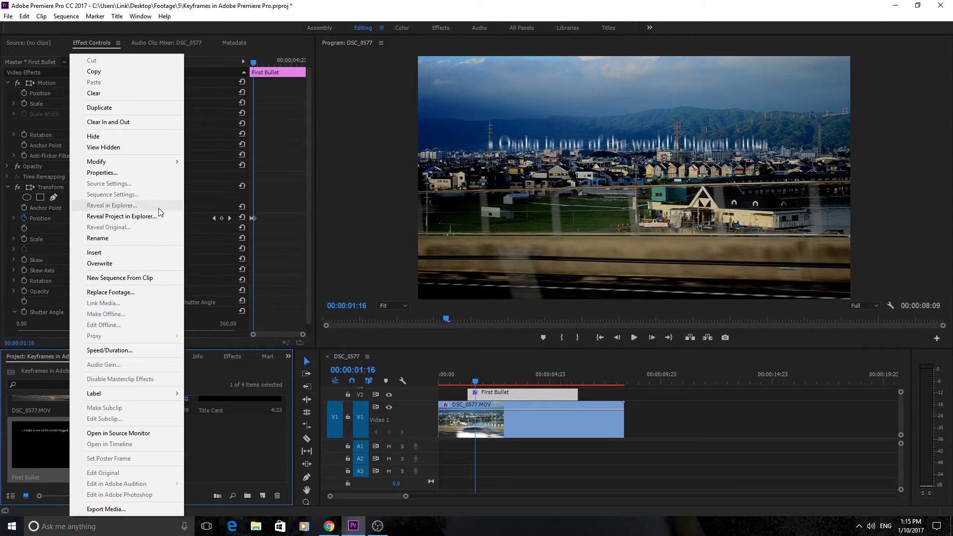
click(112, 108)
double_click(153, 430)
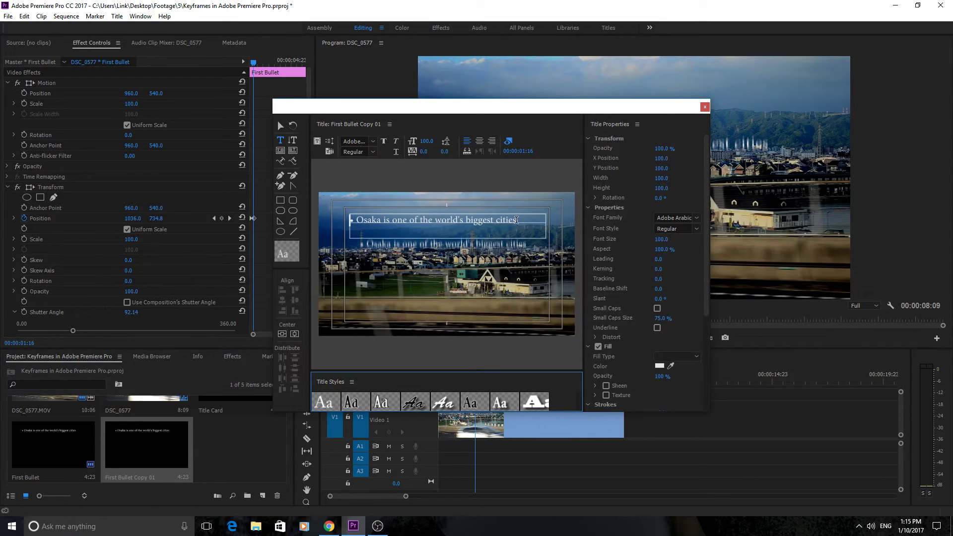
Replace the copy's text with 'Osaka has a population of 2.665 Million'.
drag(519, 220, 353, 223)
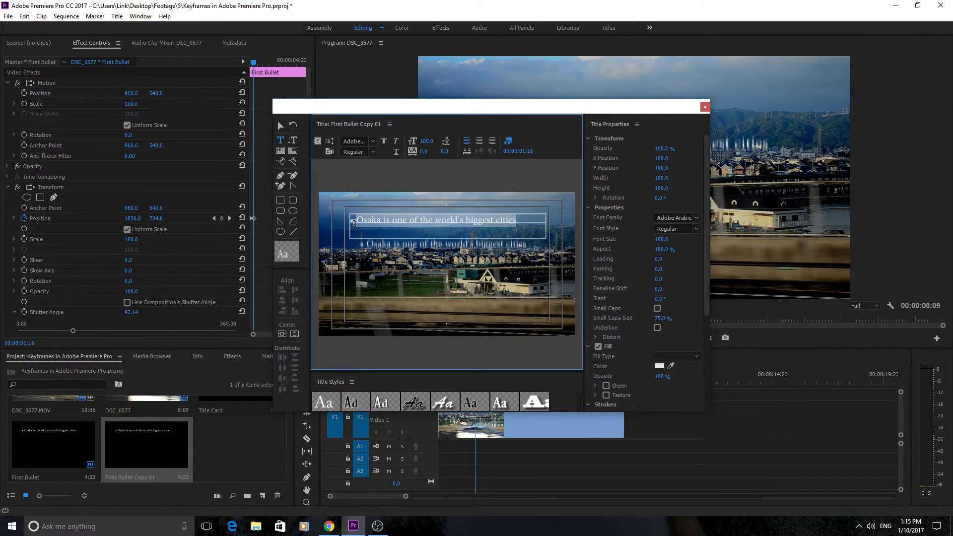
text(Osaka has a population of 2.65 Million)
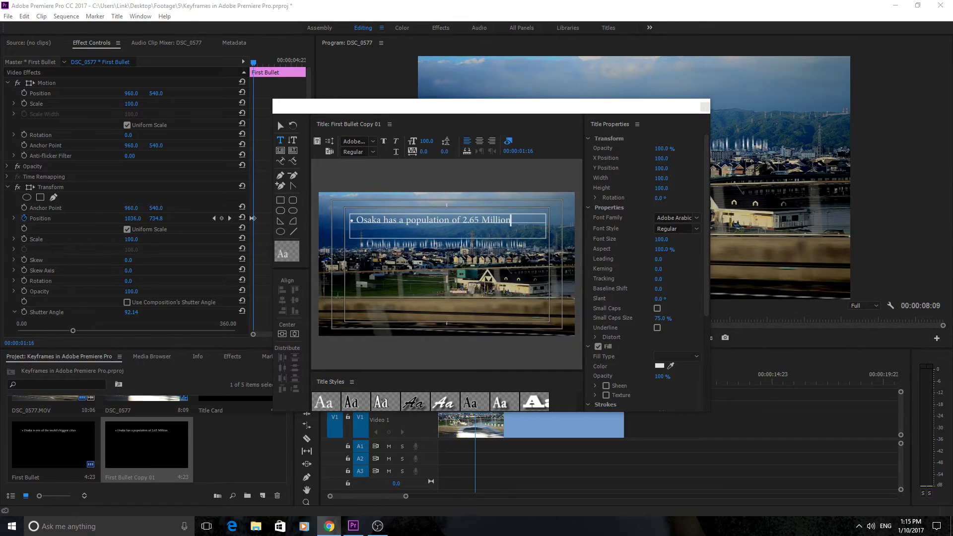
click(480, 221)
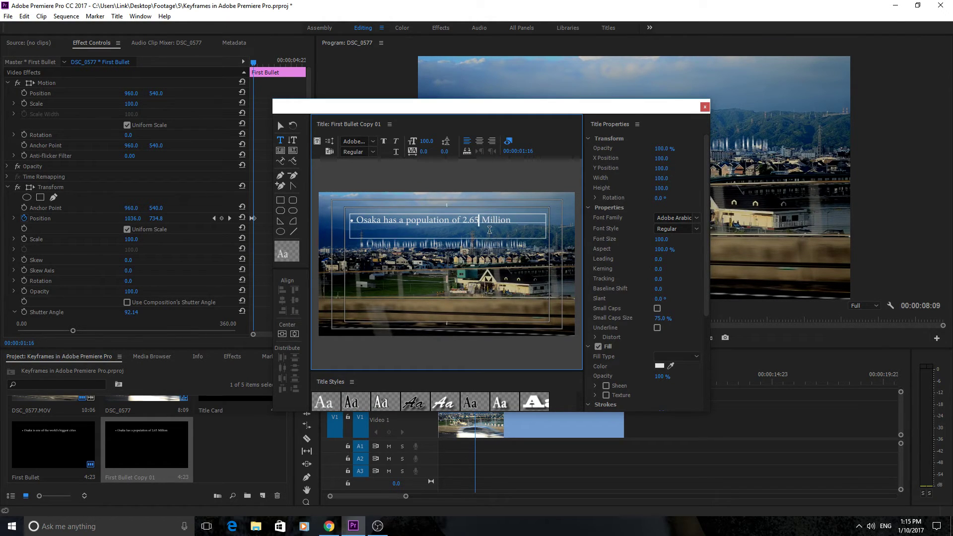
text(6)
Place First Bullet Copy 01 on track V3 at the playhead and select it.
click(704, 106)
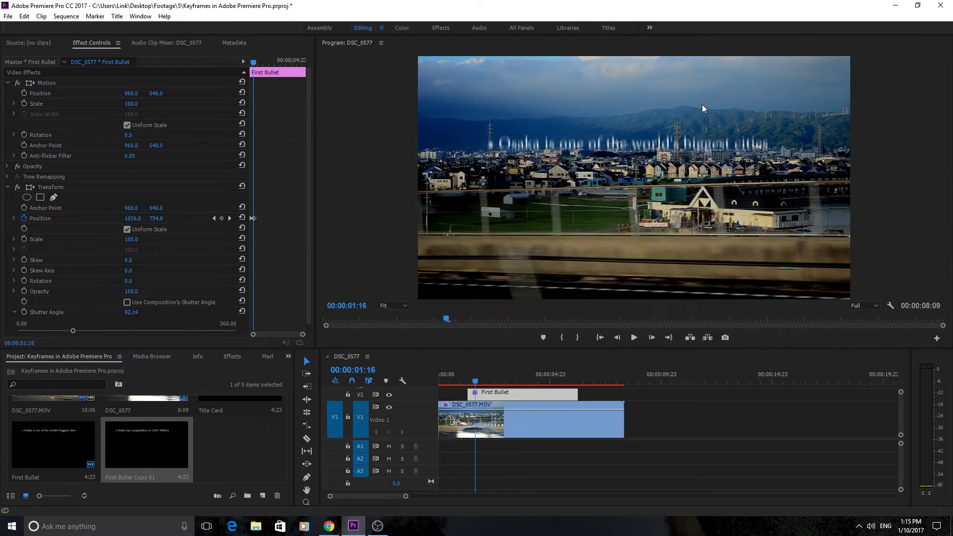
drag(177, 427, 480, 391)
drag(388, 402, 392, 412)
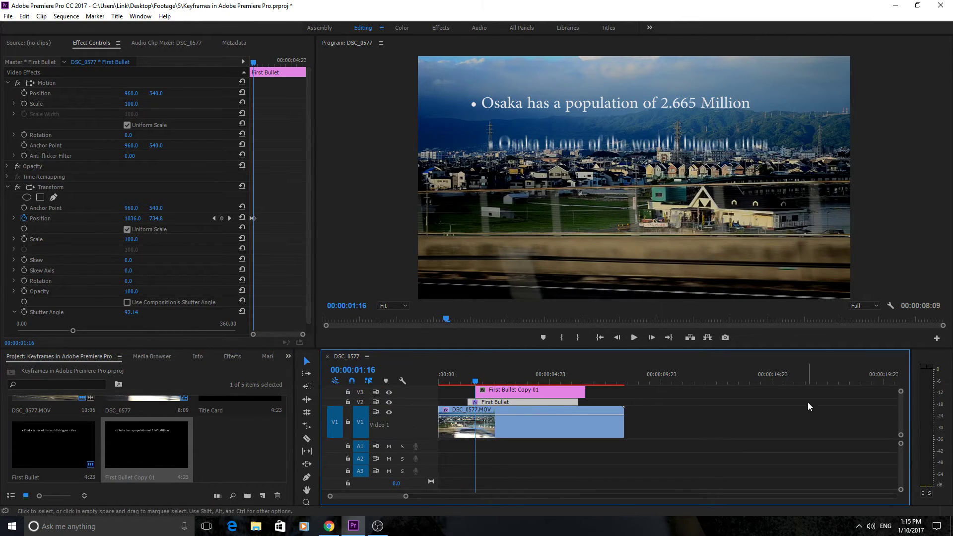
scroll(900, 399, up, 3)
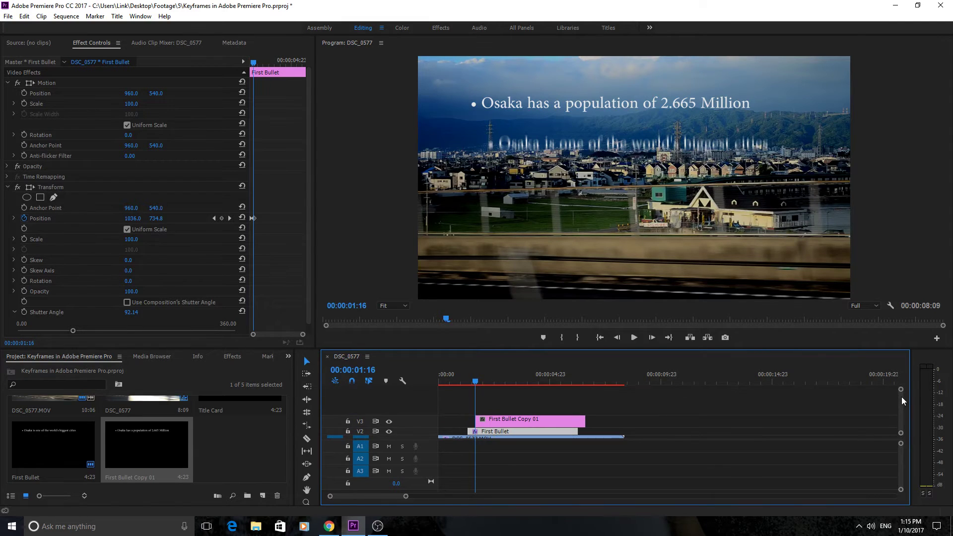
click(496, 421)
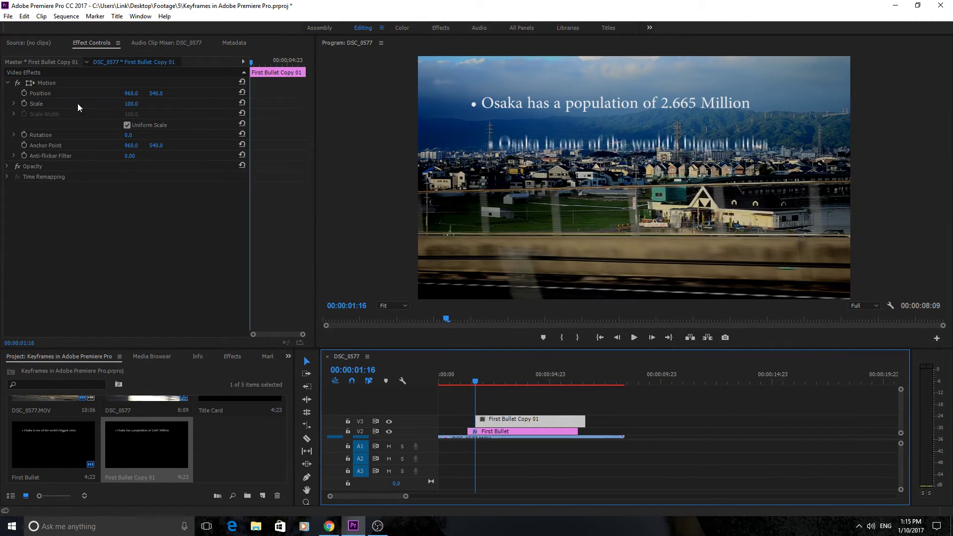
Apply the Transform effect to the First Bullet Copy 01 clip.
click(232, 356)
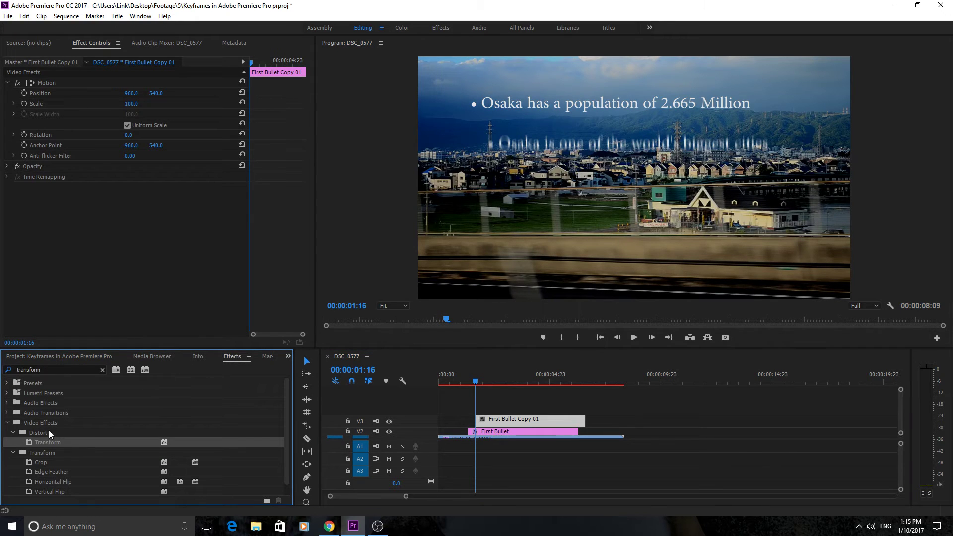
drag(52, 440, 504, 423)
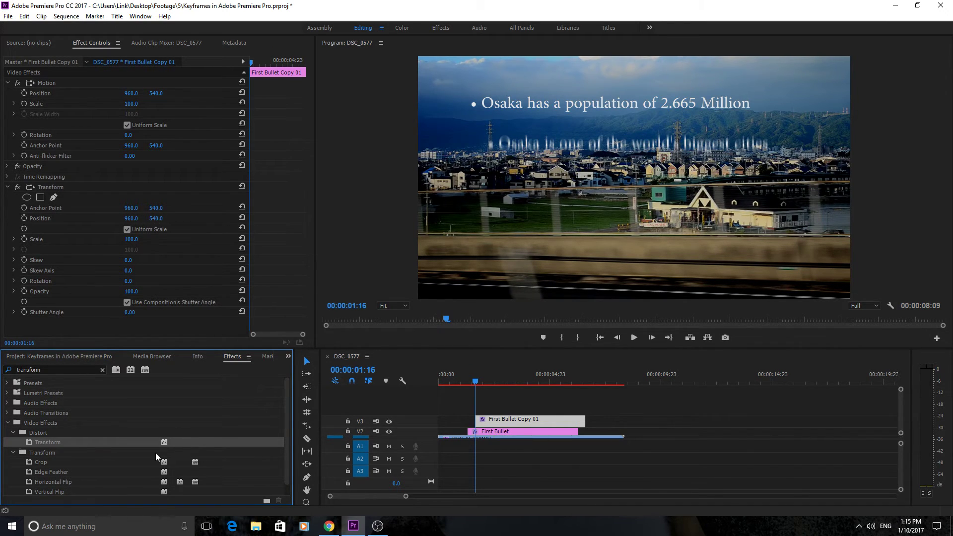
click(493, 429)
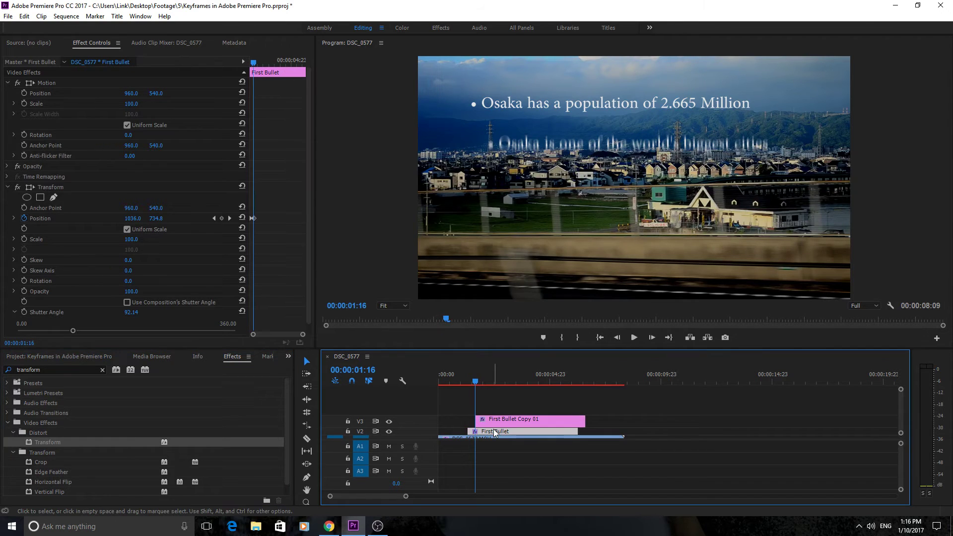
click(504, 421)
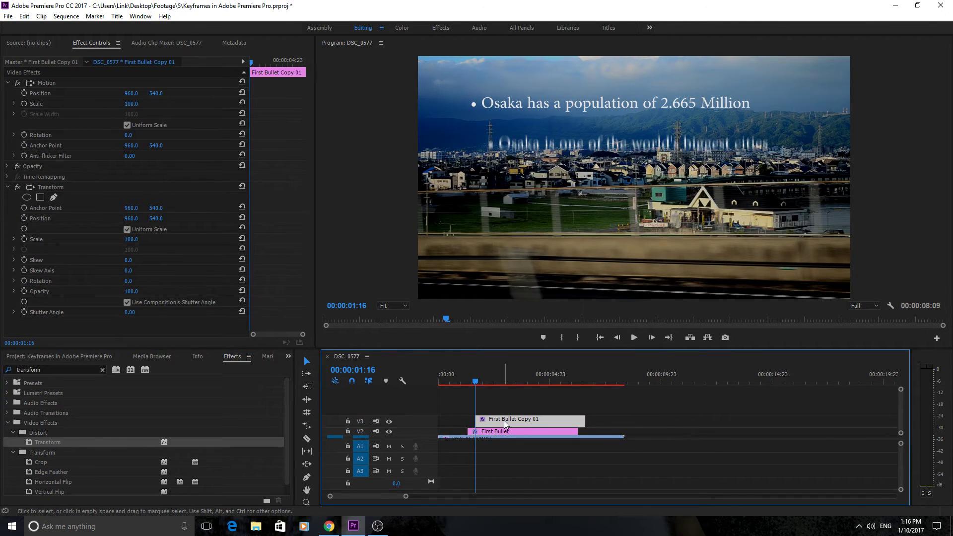
Set Transform Position to X 1036 and Y 1460, just below the frame.
click(131, 218)
text(1036)
key(Return)
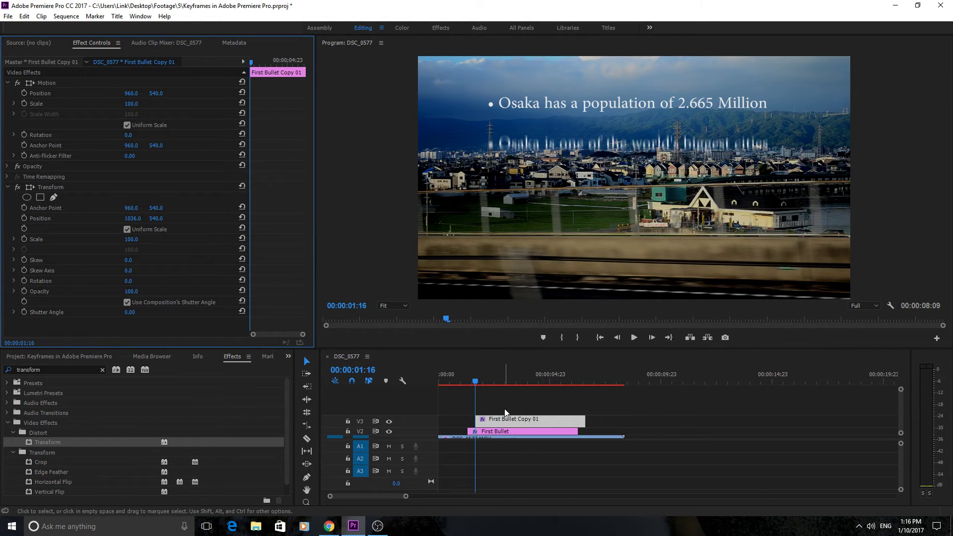
click(504, 421)
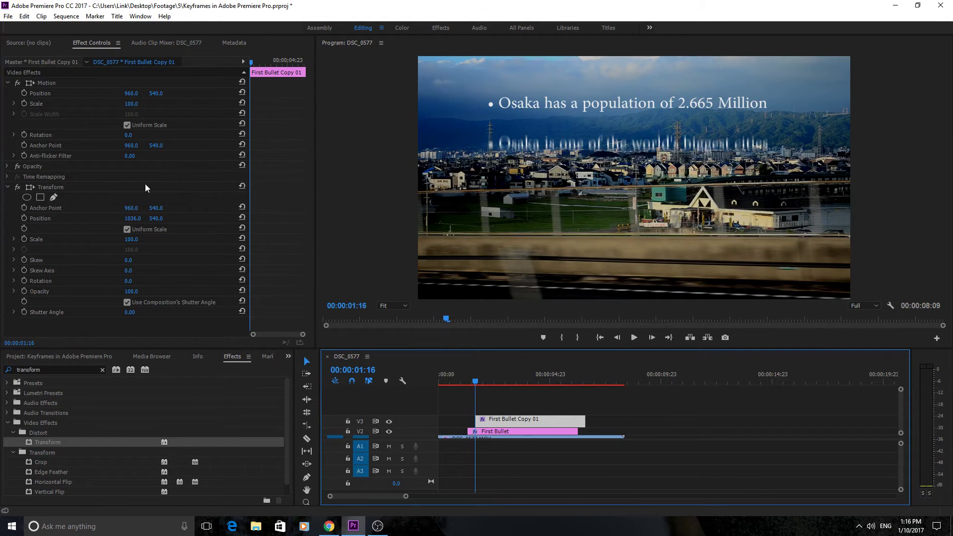
drag(155, 218, 278, 218)
mouse_move(157, 218)
mouse_down()
mouse_move(134, 219)
mouse_move(174, 219)
mouse_up()
Step the preview to 00:00:02:02, then return to where the first bullet appears.
click(654, 338)
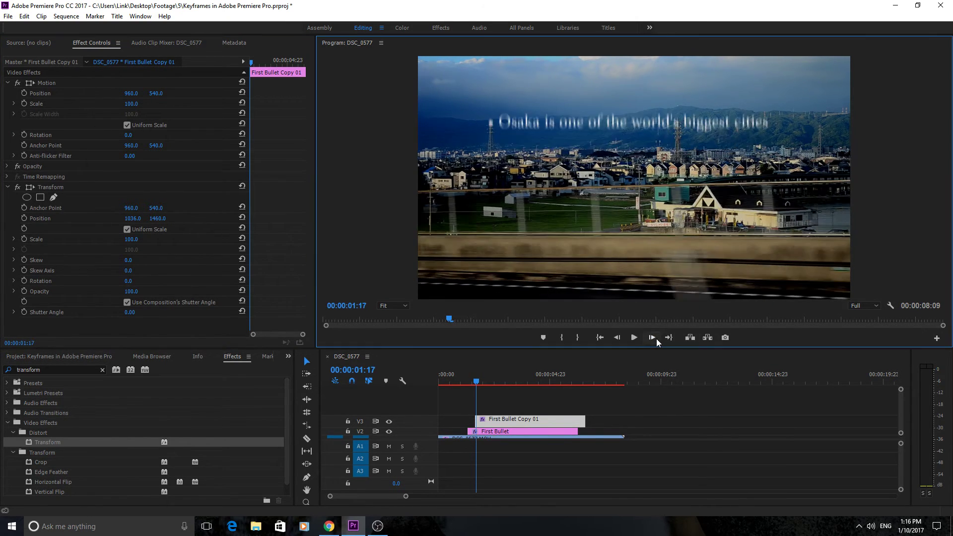
click(654, 338)
click(653, 338)
click(652, 337)
click(652, 338)
click(651, 337)
click(652, 337)
click(652, 337)
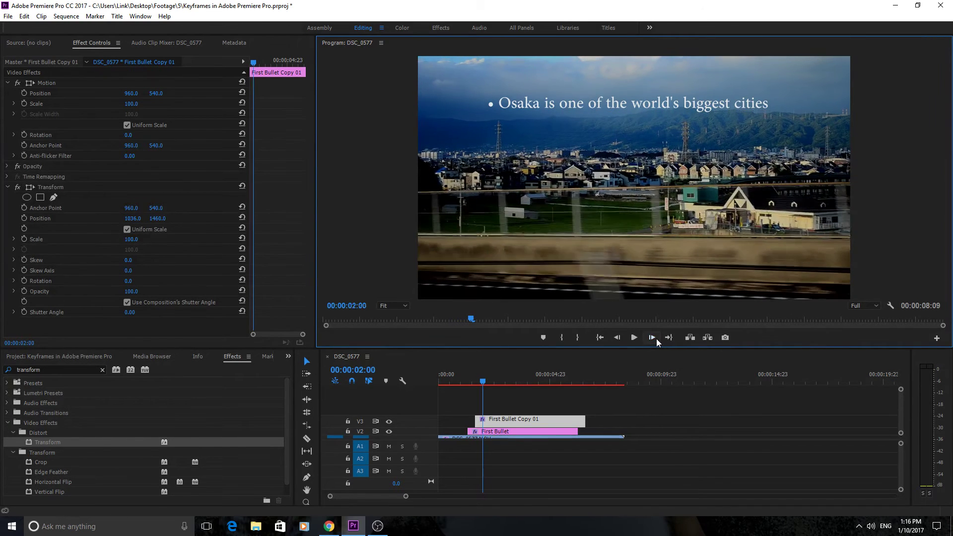
click(652, 338)
click(653, 337)
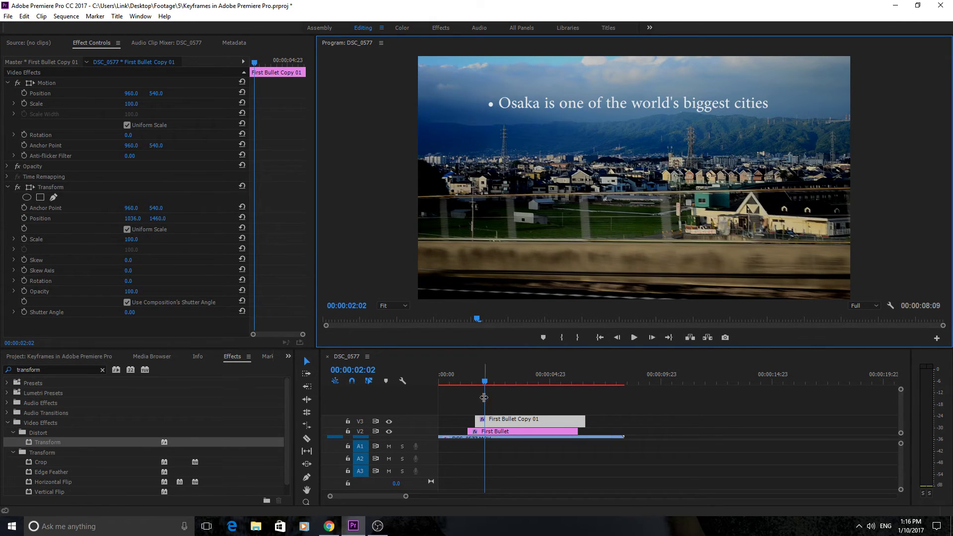
drag(478, 378, 475, 378)
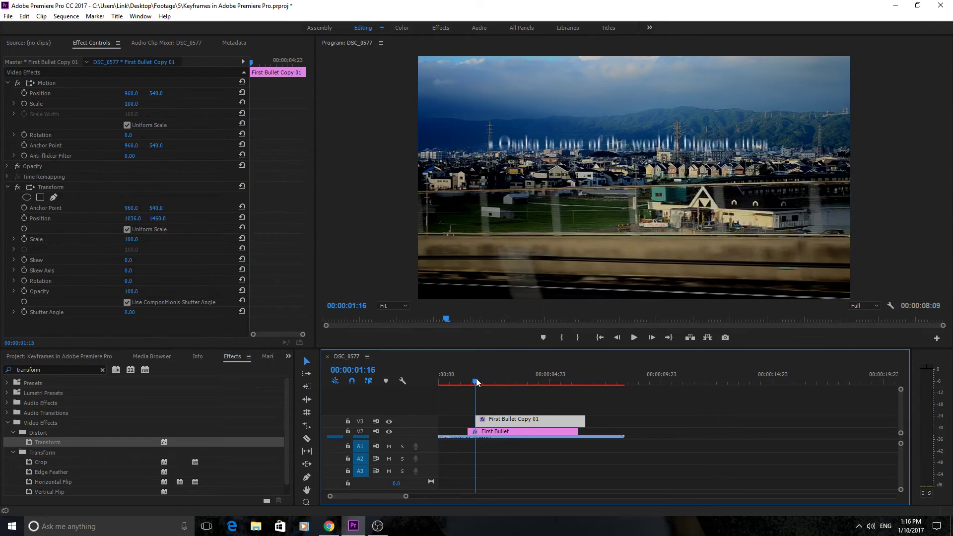
Add a Position keyframe at 00:00:01:16 and advance to 00:00:02:02.
click(23, 218)
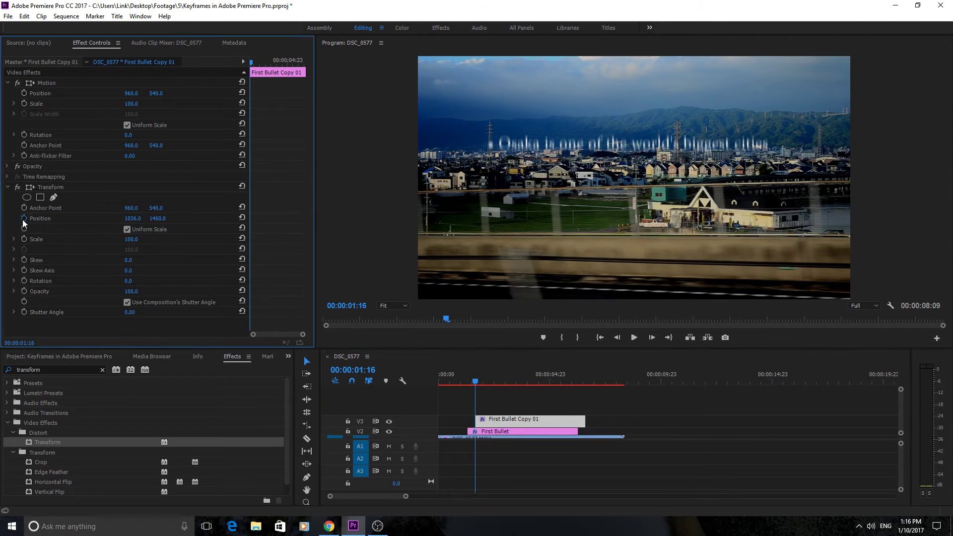
click(650, 337)
click(650, 337)
click(650, 337)
click(649, 338)
click(648, 337)
click(649, 337)
click(650, 337)
click(650, 338)
click(650, 337)
click(650, 337)
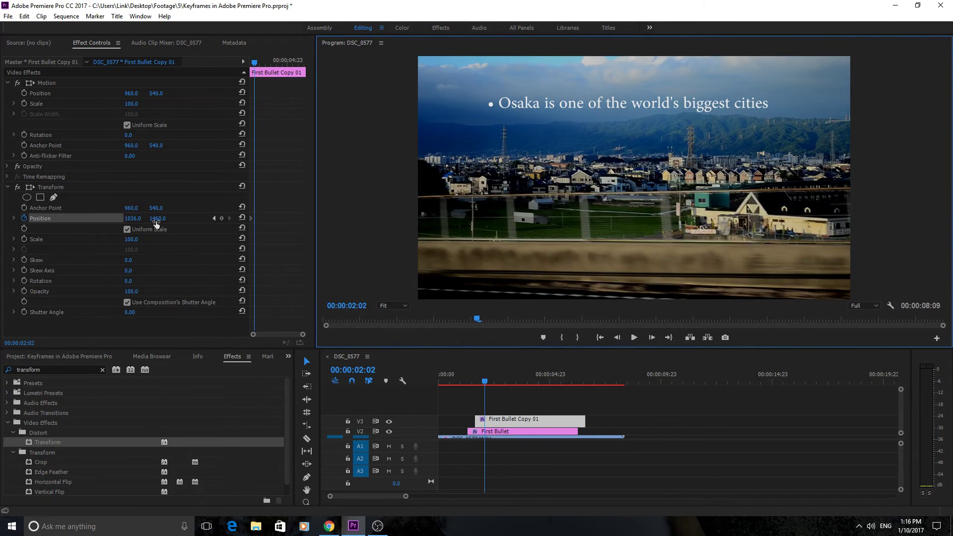
Slide the population bullet up beneath the first, settling Position Y at 740.
drag(159, 223, 285, 223)
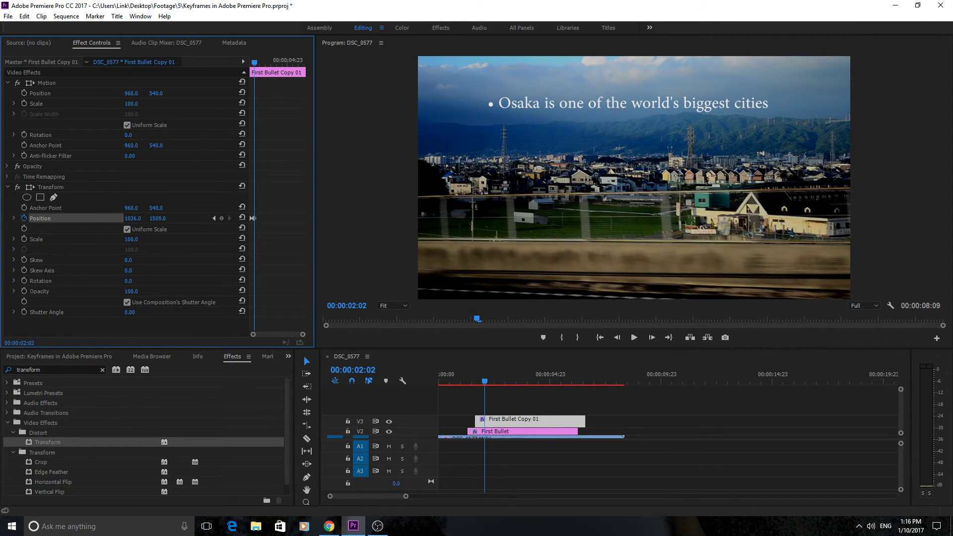
drag(157, 218, 6, 219)
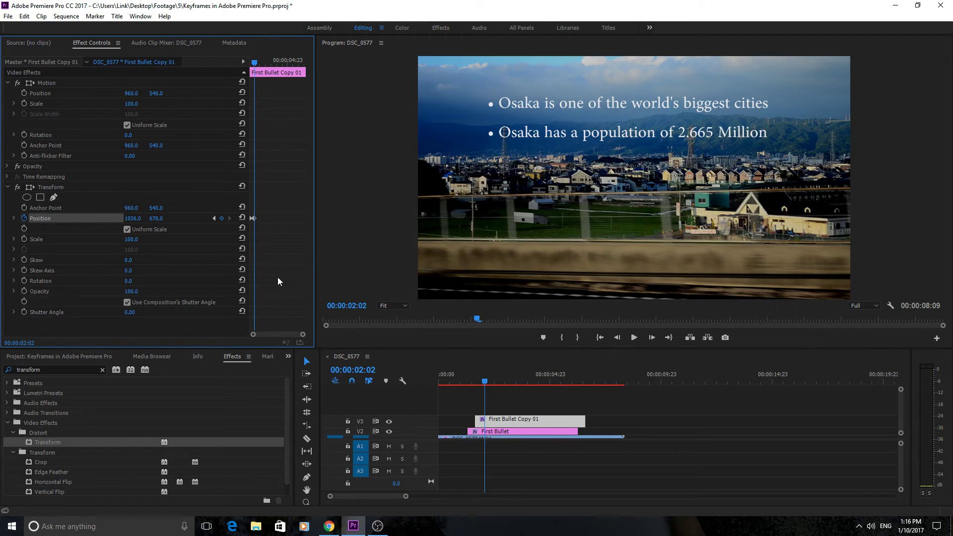
drag(156, 218, 189, 218)
click(156, 218)
text(740)
key(Return)
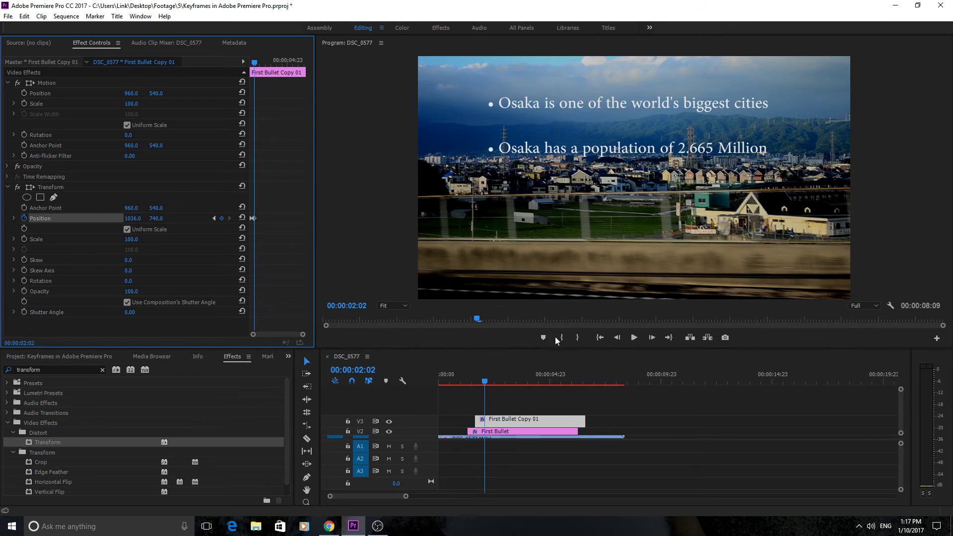
Preview the second bullet rising and check First Bullet's shutter angle at 00:00:01:17.
drag(485, 384, 474, 382)
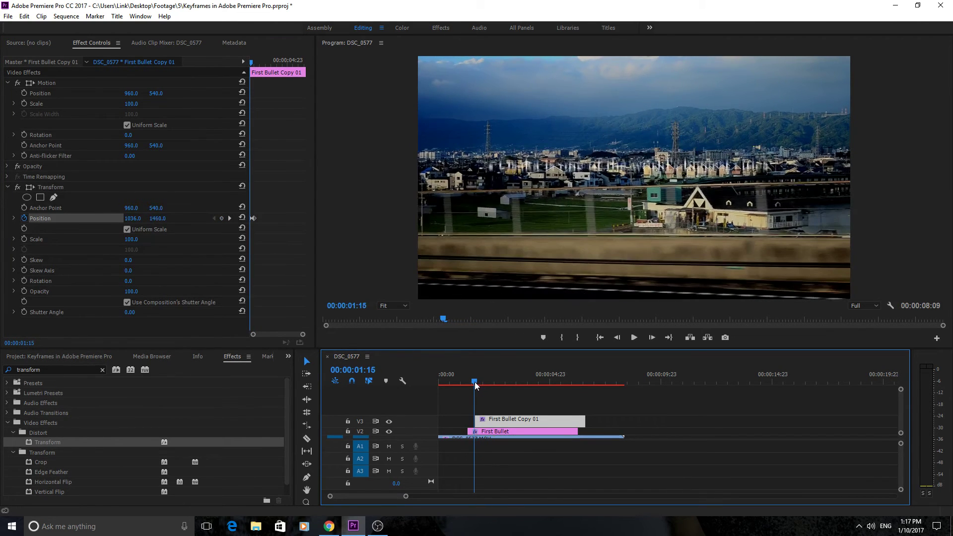
click(483, 431)
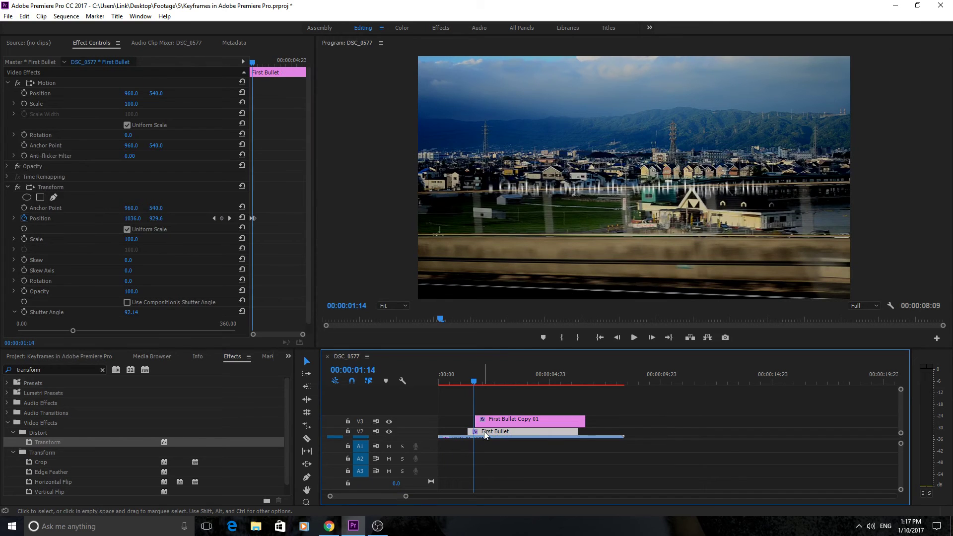
drag(475, 382, 475, 382)
click(510, 421)
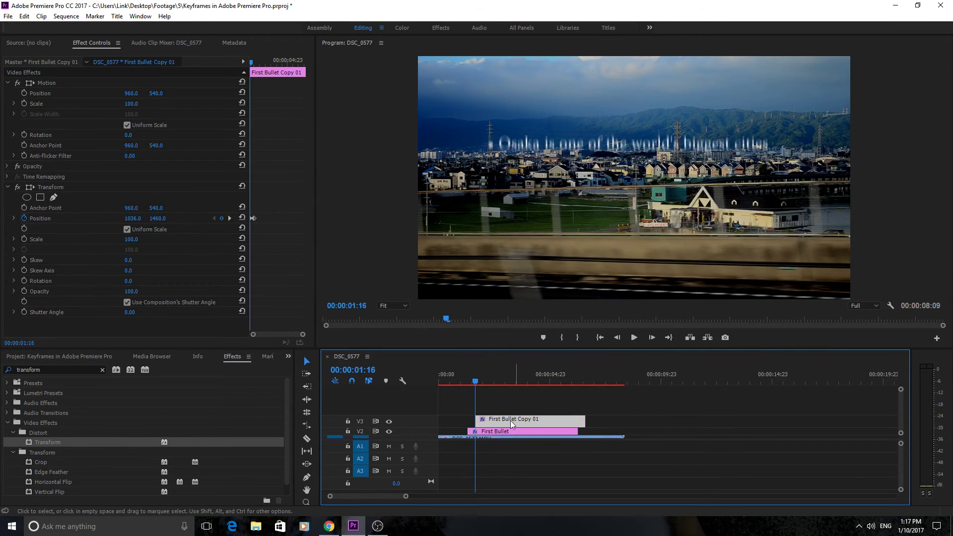
Give First Bullet Copy 01 its own 92.14 shutter angle and play both title animations.
click(127, 302)
click(130, 312)
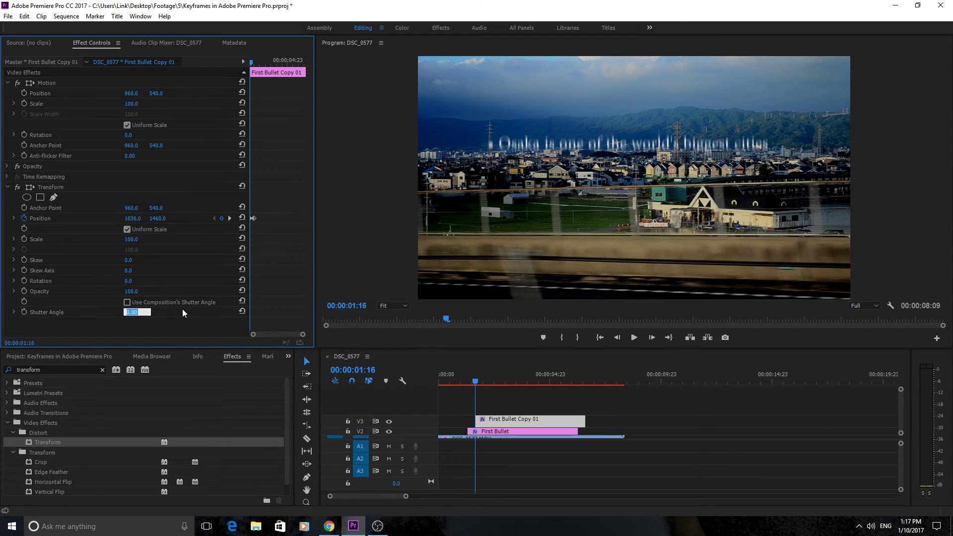
text(92.14)
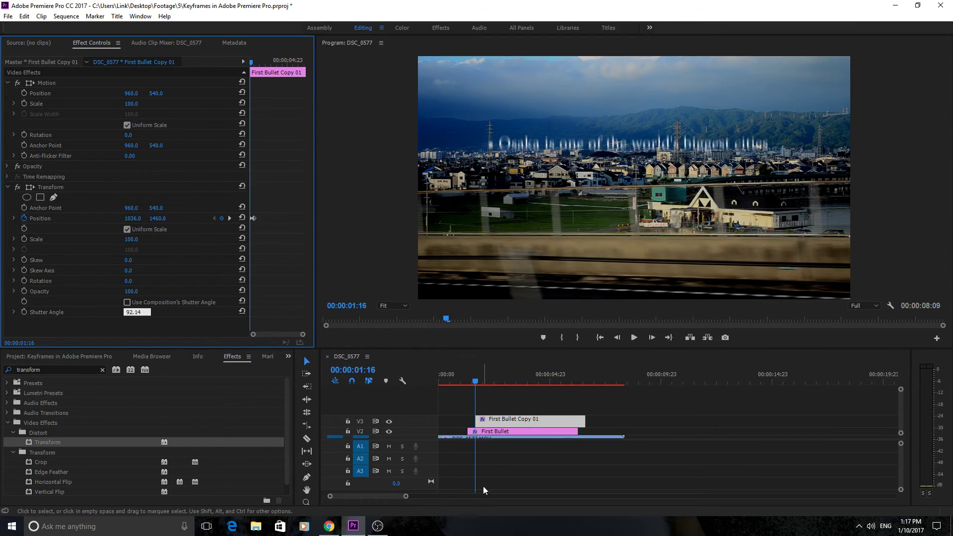
click(483, 484)
drag(477, 376, 457, 375)
key(space)
key(space)
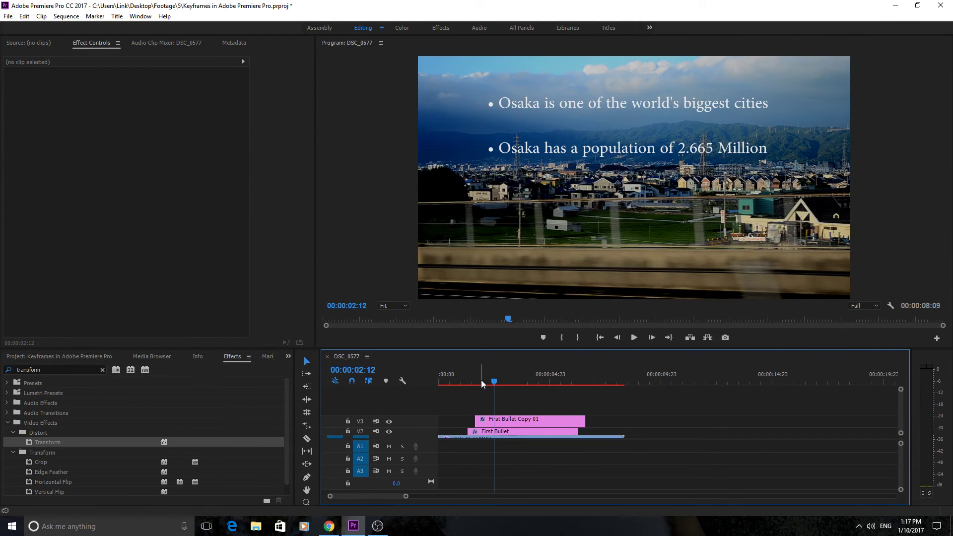
Add a Brightness keyframe at -49 on DSC_0577.MOV at 00:00:06:00.
click(504, 381)
drag(505, 379, 572, 386)
drag(896, 390, 900, 400)
click(568, 428)
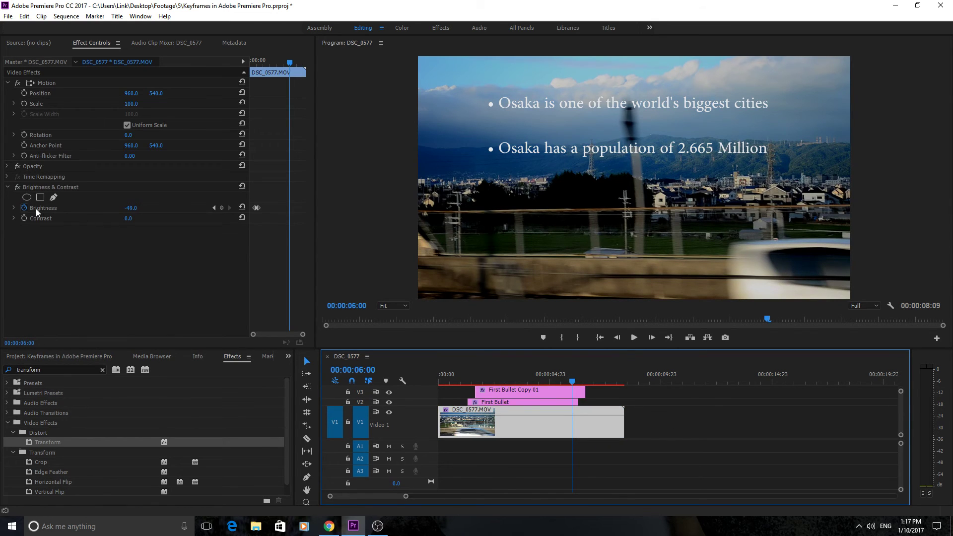
click(223, 209)
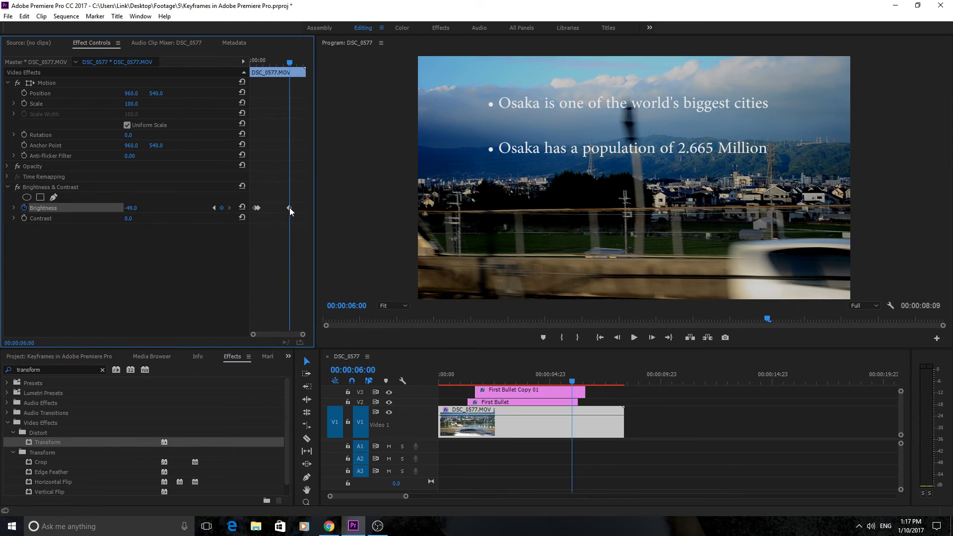
Step ahead to 00:00:06:09 and begin raising the Brightness value back to normal.
click(651, 337)
click(651, 338)
click(651, 337)
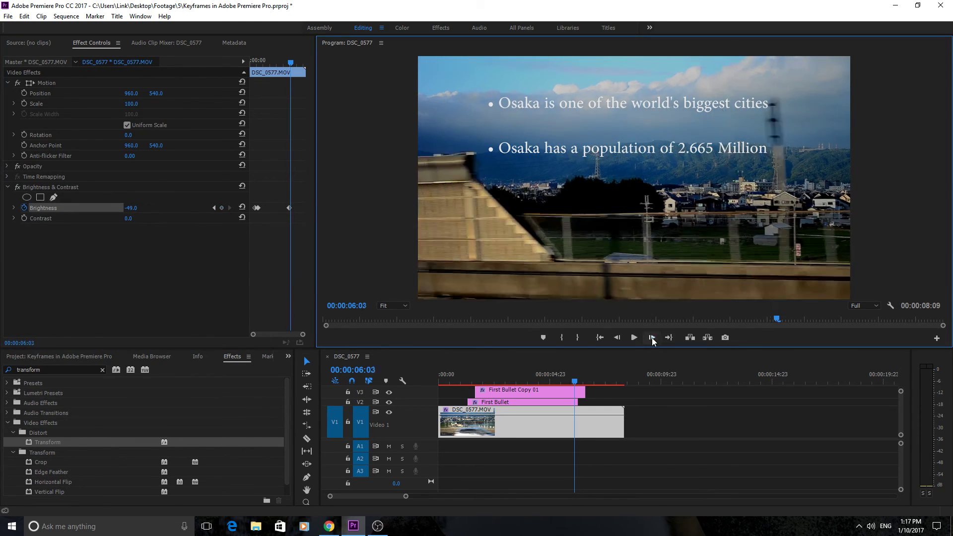
click(652, 337)
click(651, 337)
click(652, 337)
click(651, 337)
click(652, 337)
click(651, 337)
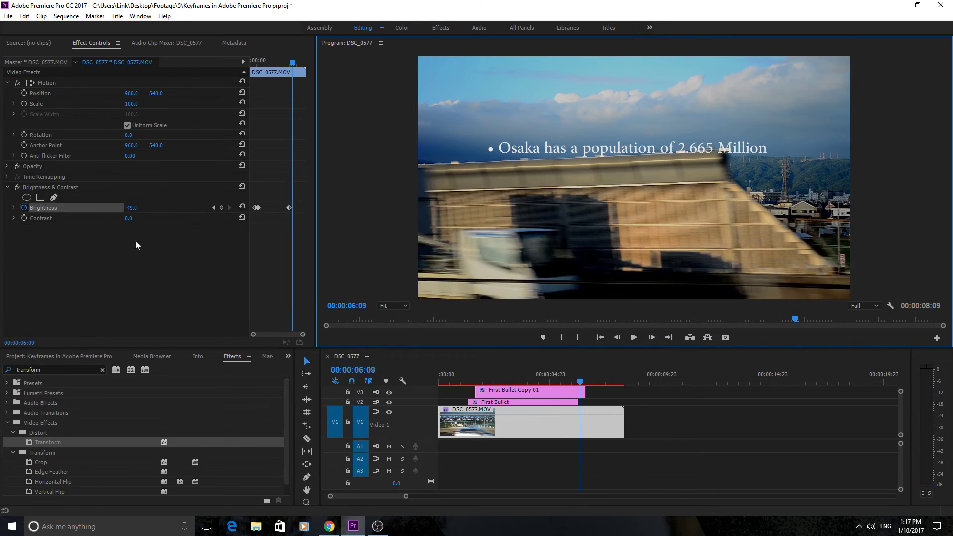
click(132, 208)
Play back the brightening from 00:00:05:15, stopping at 00:00:06:04.
click(739, 447)
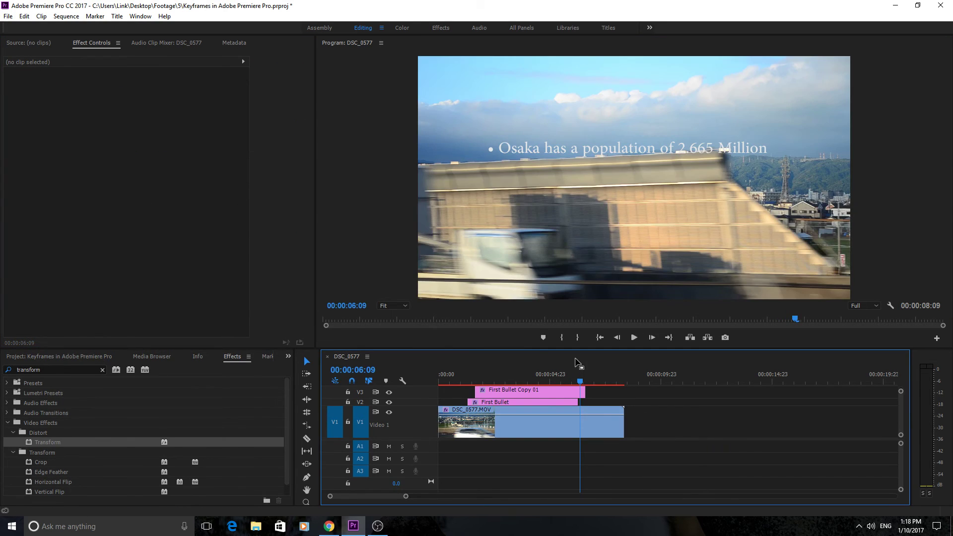
mouse_move(580, 381)
mouse_down()
mouse_move(559, 377)
mouse_move(568, 380)
mouse_up()
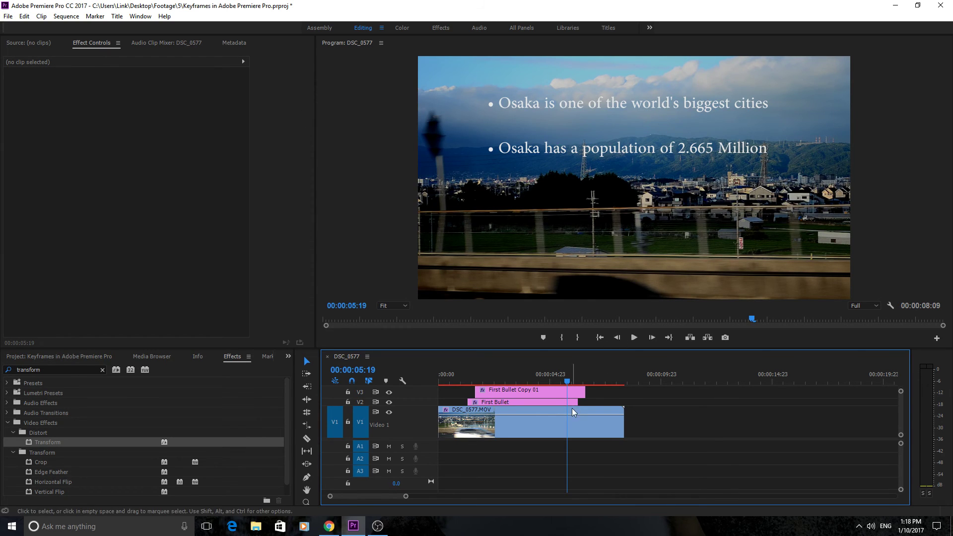
key(space)
click(574, 378)
Trim First Bullet Copy 01's end 8 frames to match First Bullet, then review.
drag(584, 392, 577, 391)
key(space)
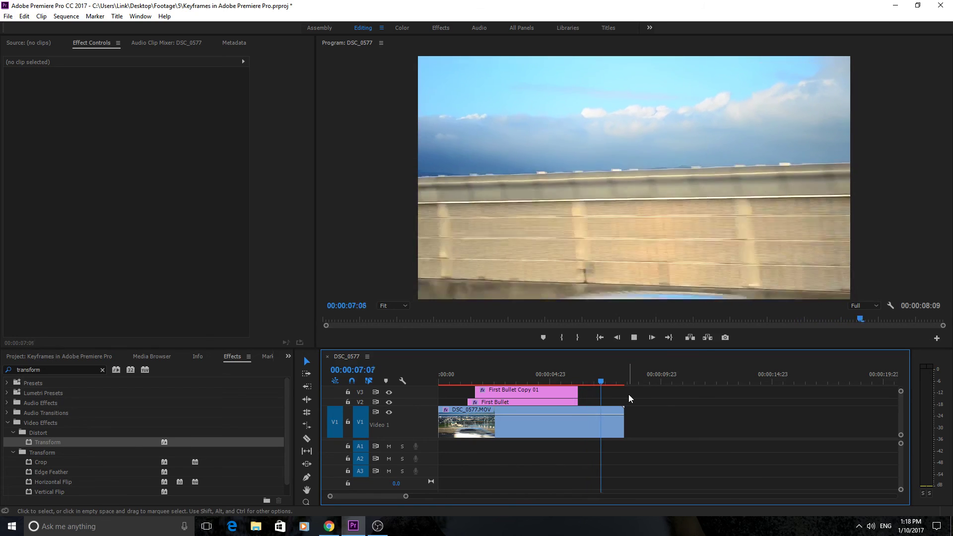
click(481, 381)
drag(481, 382, 417, 383)
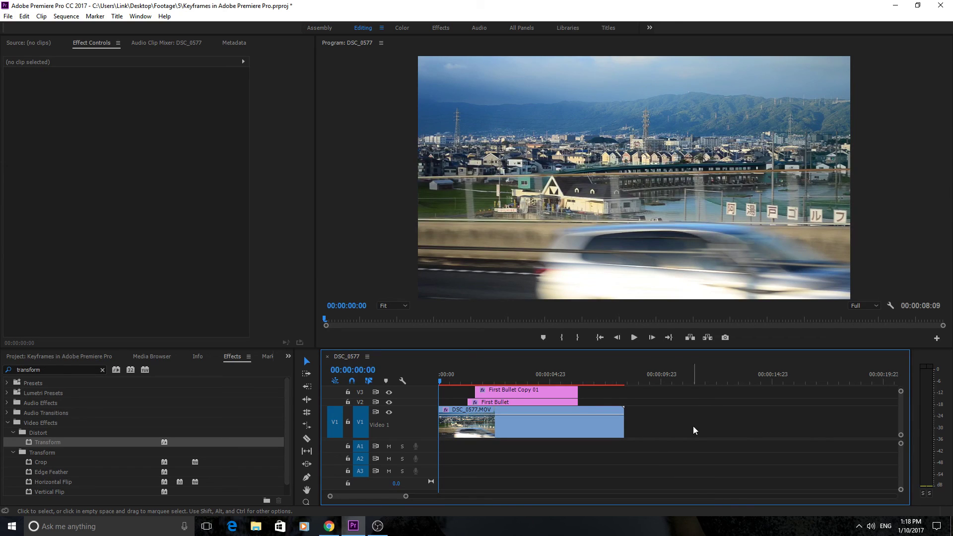
scroll(899, 416, up, 2)
scroll(900, 419, down, 1)
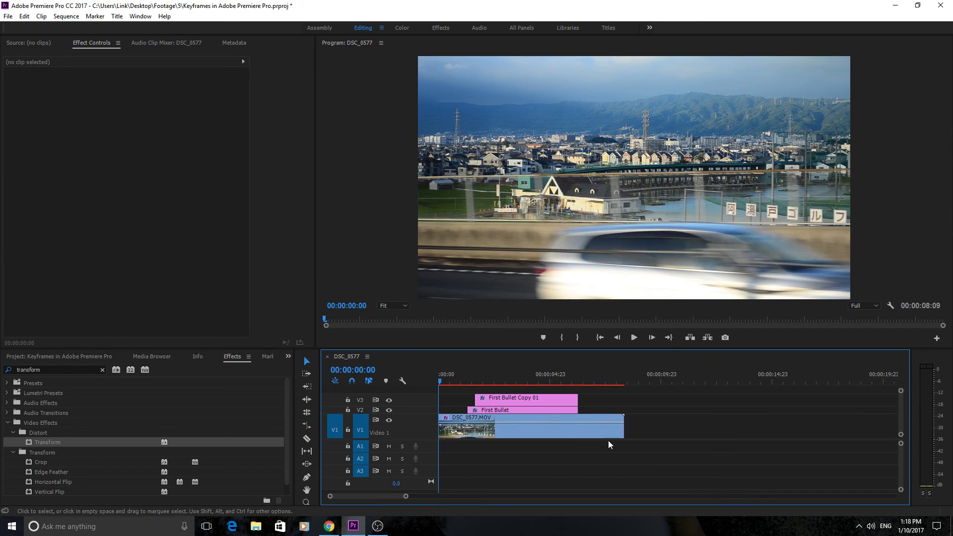